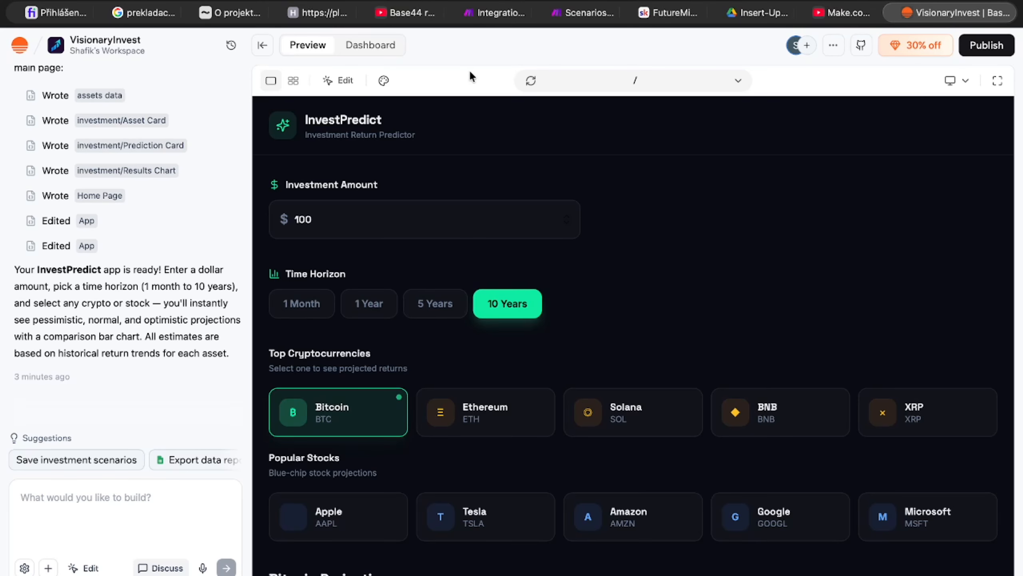
Step: Open the InvestPredict app preview in full screen and examine the Bitcoin projections and comparison chart
{"action": "scroll", "coordinate": [98, 279], "scroll_direction": "up", "scroll_amount": 5}
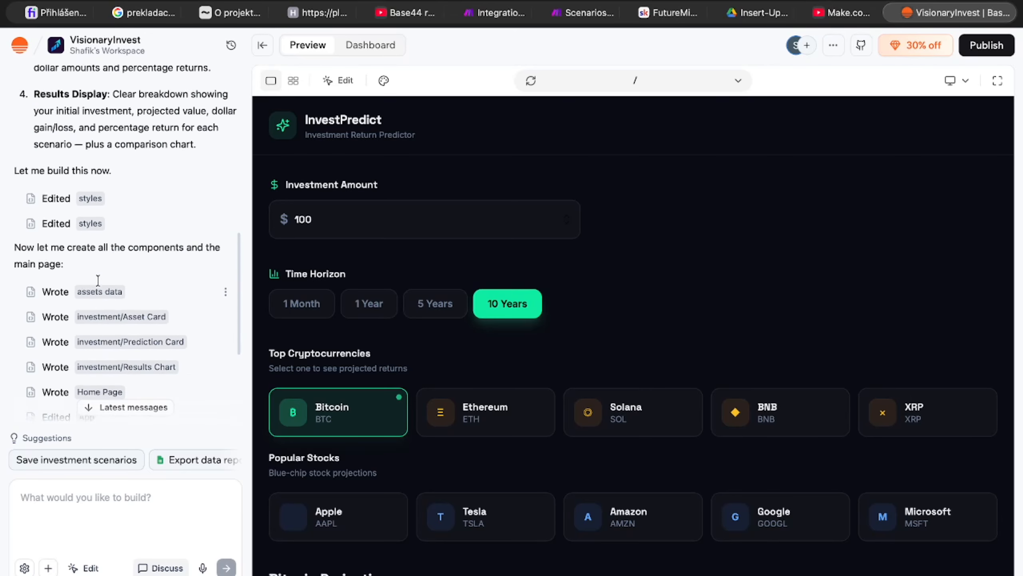
{"action": "scroll", "coordinate": [98, 279], "scroll_direction": "up", "scroll_amount": 1}
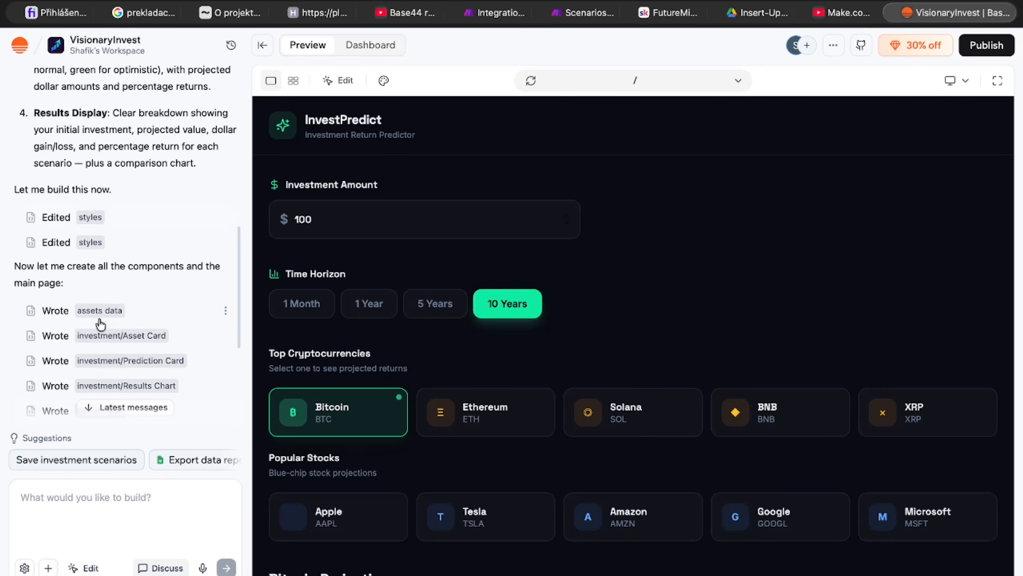
{"action": "scroll", "coordinate": [101, 323], "scroll_direction": "down", "scroll_amount": 4}
{"action": "scroll", "coordinate": [497, 294], "scroll_direction": "down", "scroll_amount": 3}
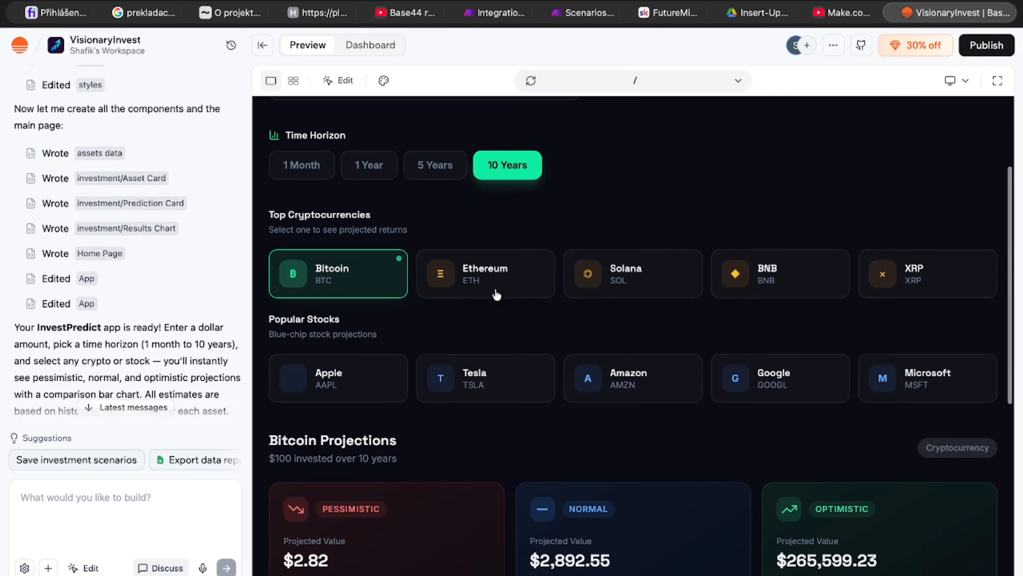
{"action": "left_click", "coordinate": [997, 80]}
{"action": "scroll", "coordinate": [328, 329], "scroll_direction": "down", "scroll_amount": 4}
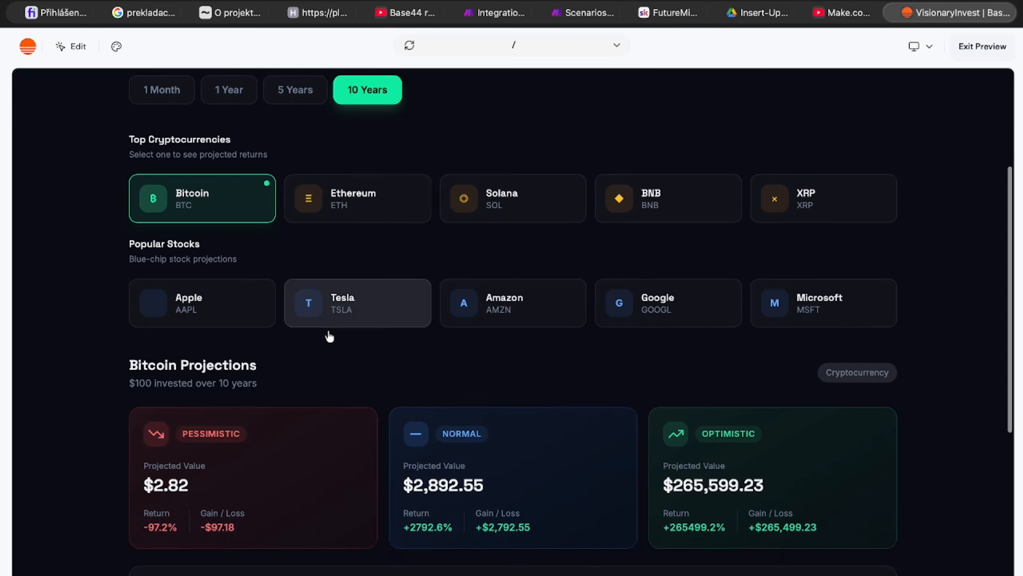
{"action": "scroll", "coordinate": [328, 330], "scroll_direction": "up", "scroll_amount": 8}
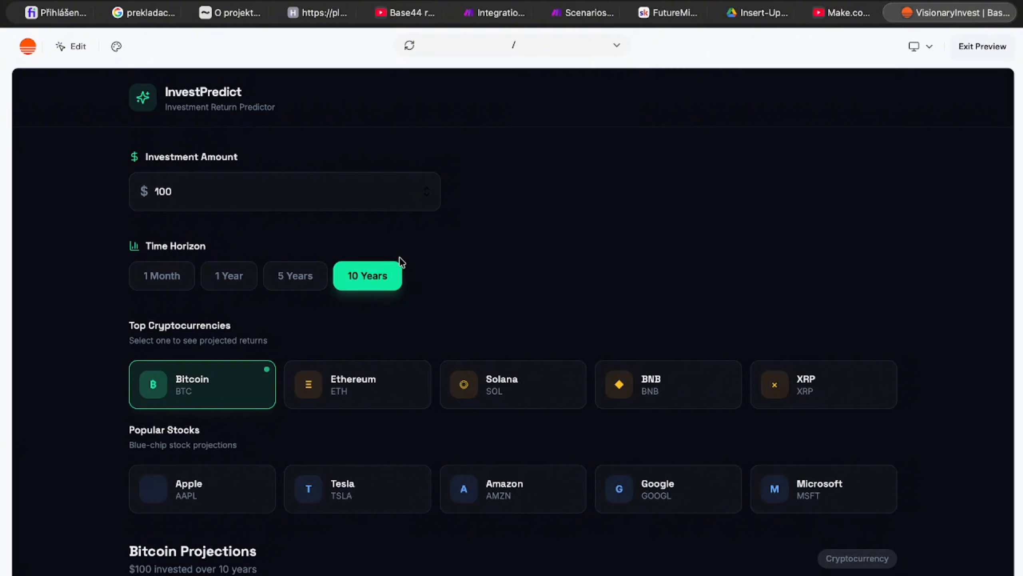
{"action": "scroll", "coordinate": [421, 390], "scroll_direction": "down", "scroll_amount": 12}
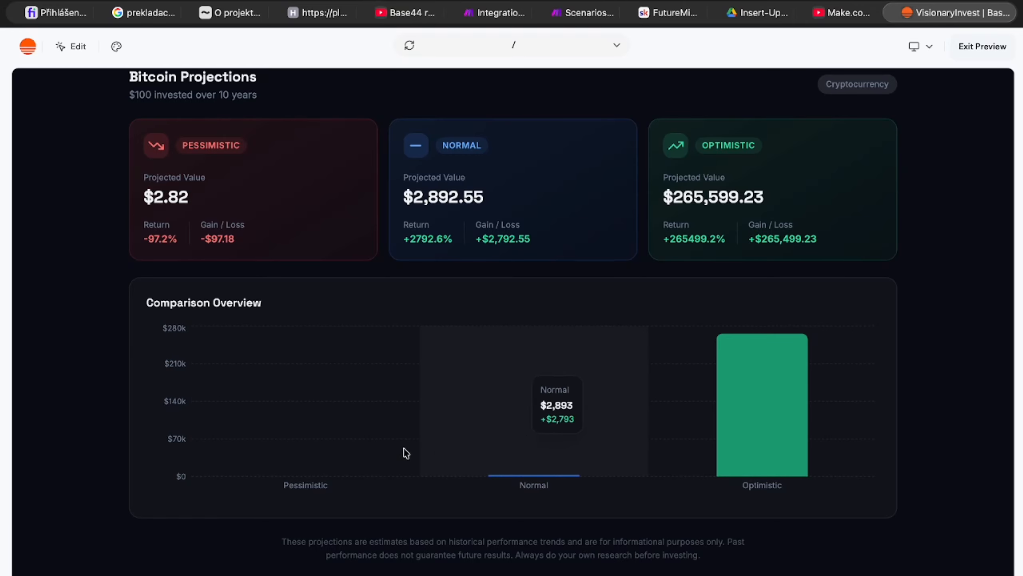
{"action": "scroll", "coordinate": [377, 453], "scroll_direction": "up", "scroll_amount": 13}
{"action": "scroll", "coordinate": [378, 454], "scroll_direction": "down", "scroll_amount": 13}
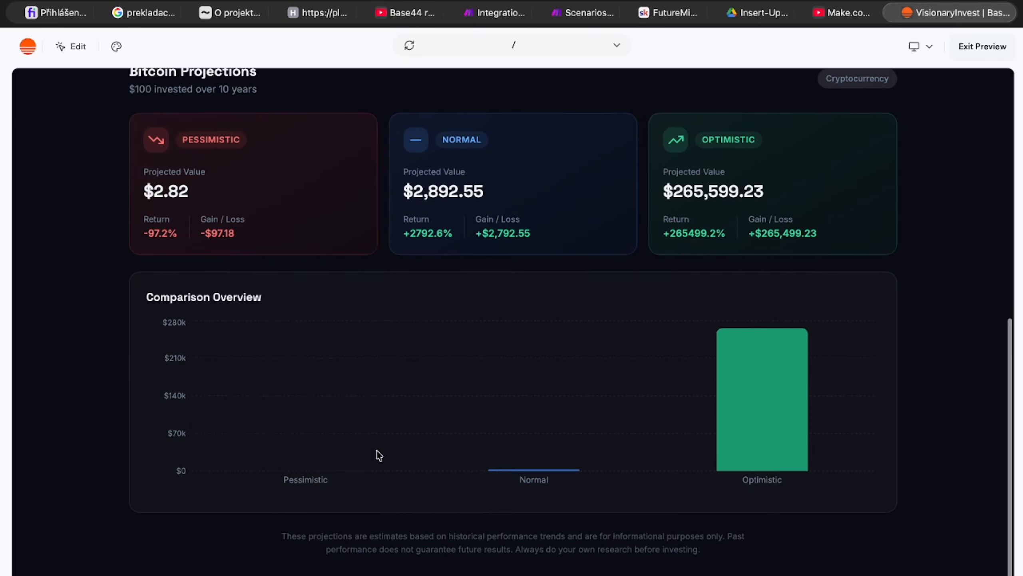
{"action": "scroll", "coordinate": [378, 455], "scroll_direction": "up", "scroll_amount": 13}
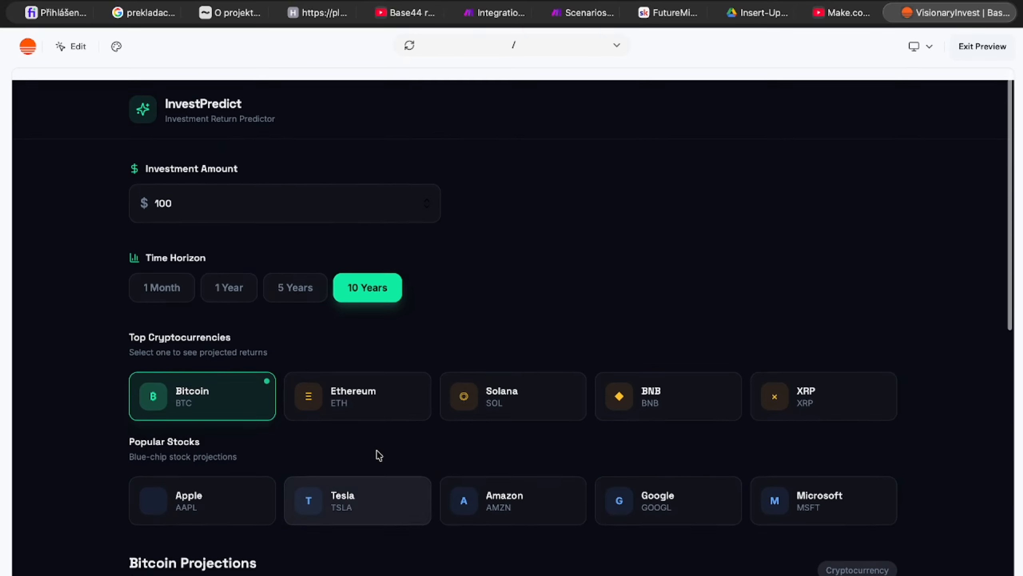
Step: Test the asset selection by choosing Ethereum and Amazon, and examine the Amazon projections
{"action": "left_click", "coordinate": [363, 380]}
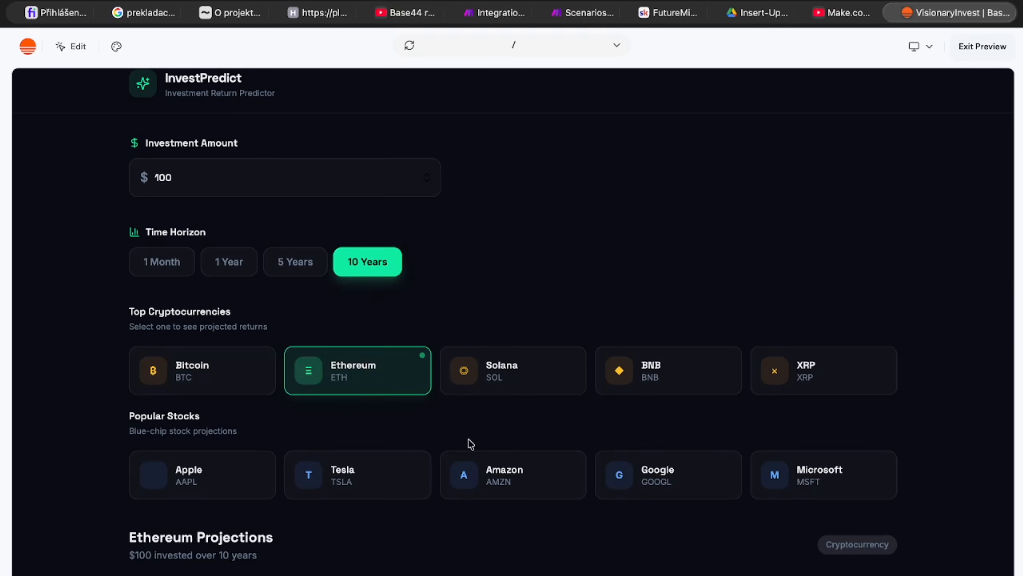
{"action": "left_click", "coordinate": [502, 460]}
{"action": "scroll", "coordinate": [514, 509], "scroll_direction": "down", "scroll_amount": 5}
{"action": "scroll", "coordinate": [516, 508], "scroll_direction": "up", "scroll_amount": 6}
Step: Set the time horizon to 5 Years, select Solana and inspect the scenario bars in its comparison chart
{"action": "left_click", "coordinate": [323, 201]}
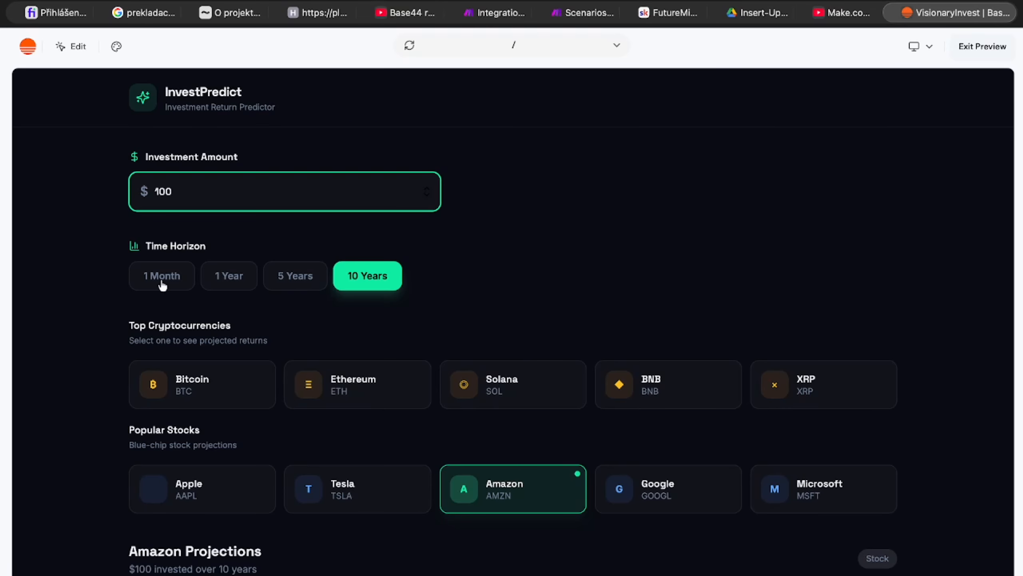
{"action": "left_click", "coordinate": [290, 278]}
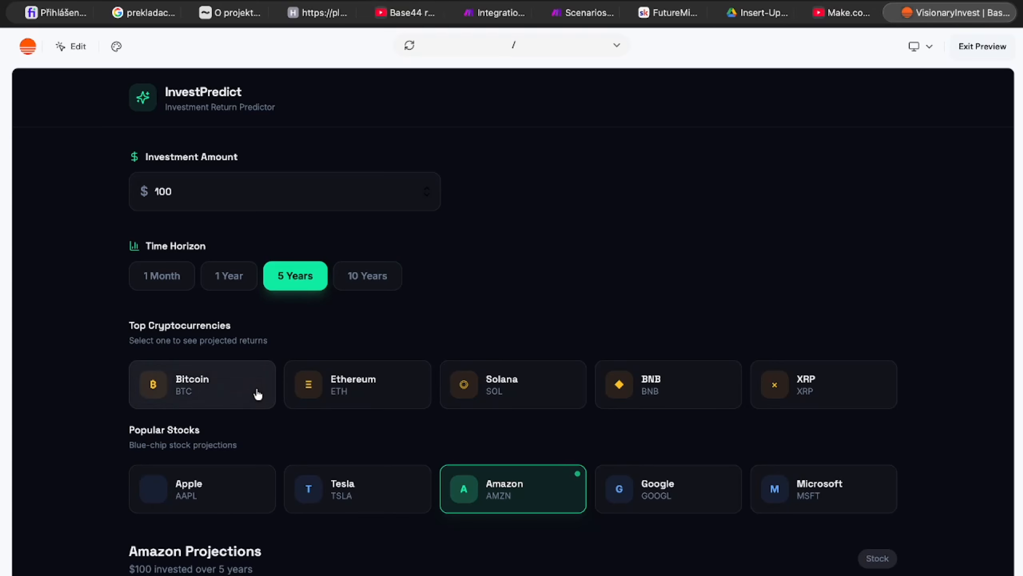
{"action": "scroll", "coordinate": [314, 379], "scroll_direction": "down", "scroll_amount": 1}
{"action": "left_click", "coordinate": [516, 376]}
{"action": "scroll", "coordinate": [502, 445], "scroll_direction": "down", "scroll_amount": 6}
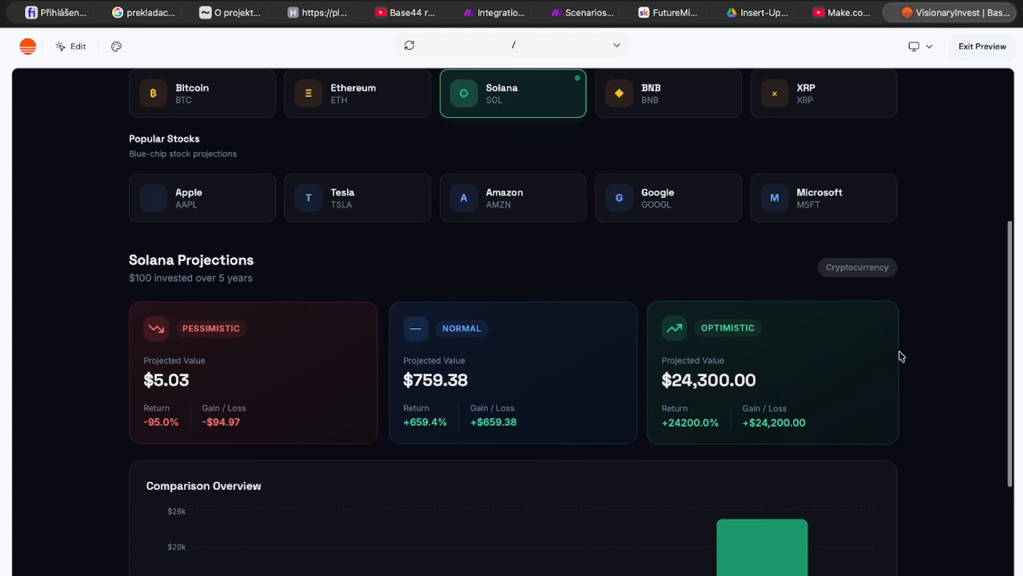
{"action": "scroll", "coordinate": [756, 399], "scroll_direction": "down", "scroll_amount": 5}
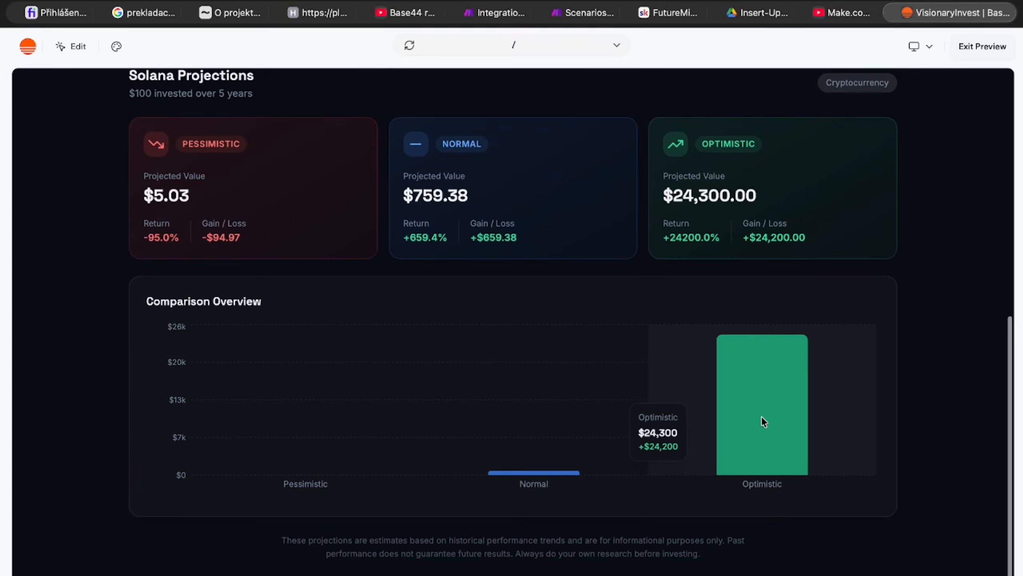
{"action": "mouse_move", "coordinate": [534, 466]}
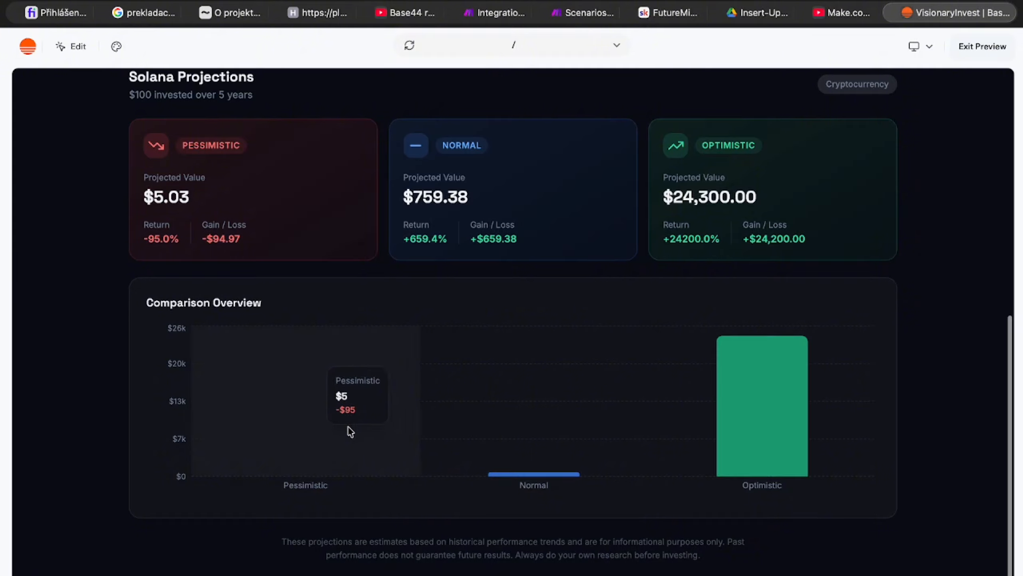
Step: Select the Tesla and Apple stocks in turn and examine the 5-year Apple projections
{"action": "scroll", "coordinate": [399, 508], "scroll_direction": "up", "scroll_amount": 10}
{"action": "left_click", "coordinate": [362, 479]}
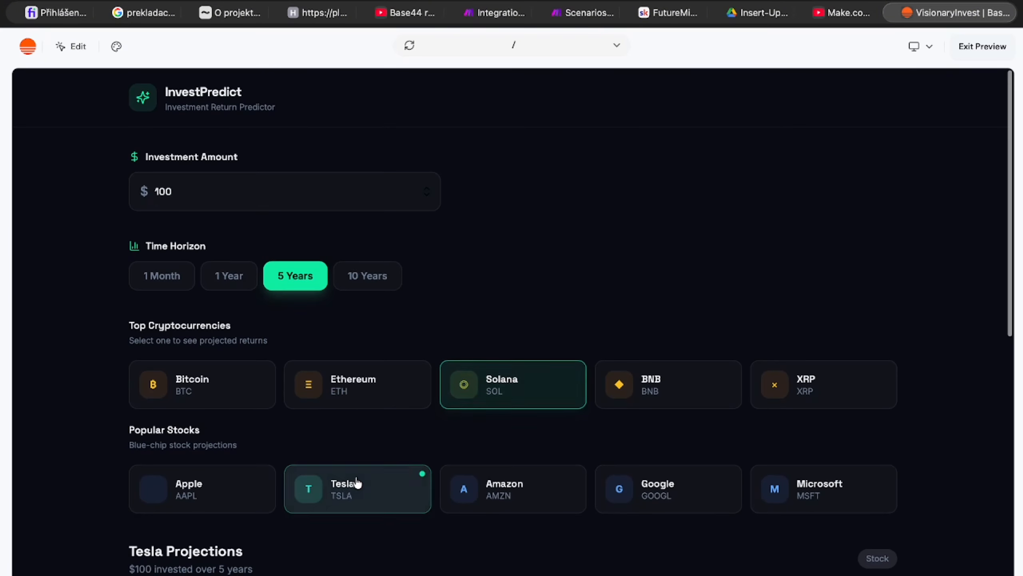
{"action": "scroll", "coordinate": [356, 482], "scroll_direction": "down", "scroll_amount": 10}
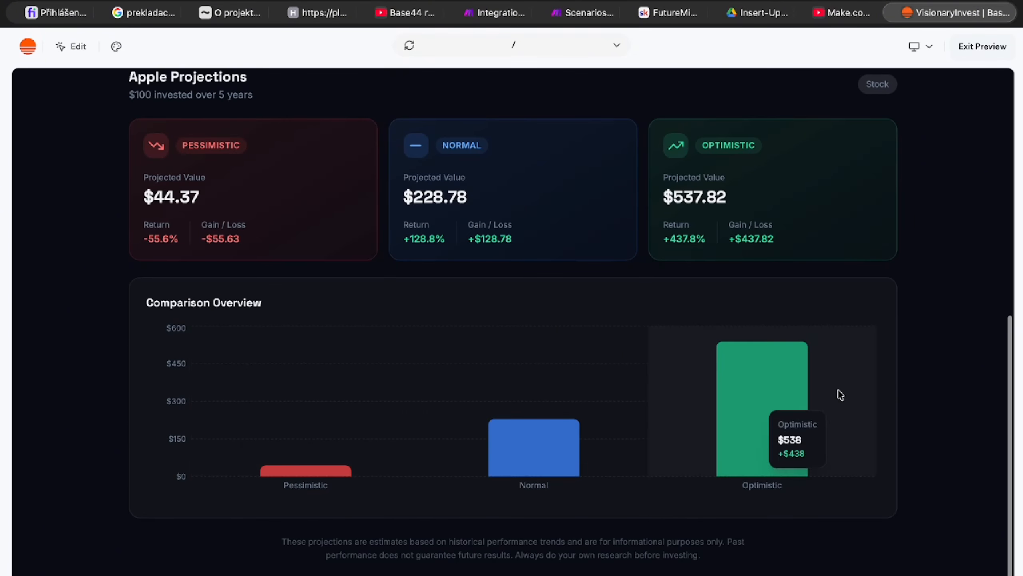
{"action": "scroll", "coordinate": [743, 372], "scroll_direction": "up", "scroll_amount": 10}
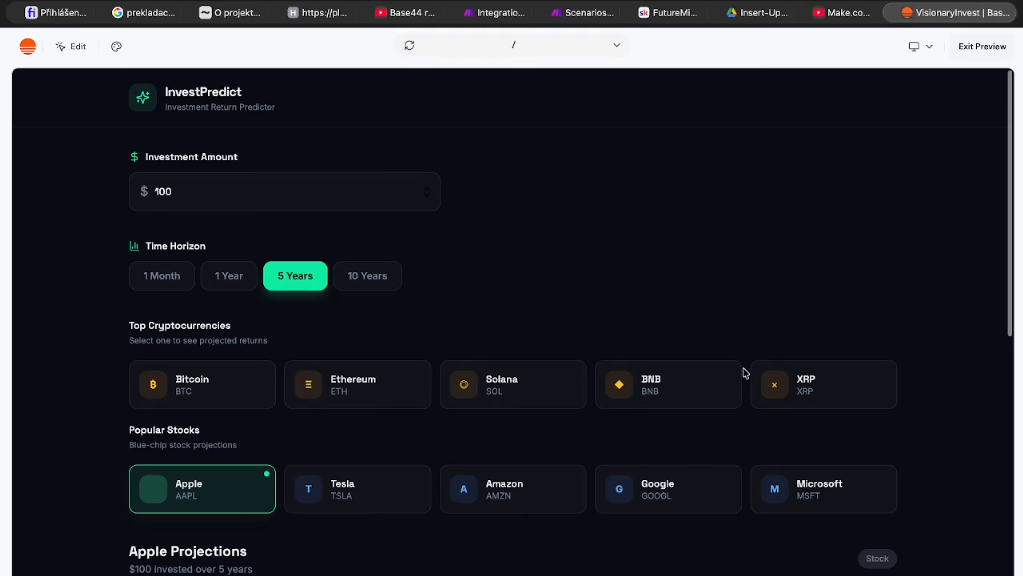
Step: Preview the app at the Tablet breakpoint and check how the asset and projection cards are laid out
{"action": "left_click", "coordinate": [920, 46]}
{"action": "left_click", "coordinate": [937, 95]}
{"action": "scroll", "coordinate": [723, 266], "scroll_direction": "down", "scroll_amount": 15}
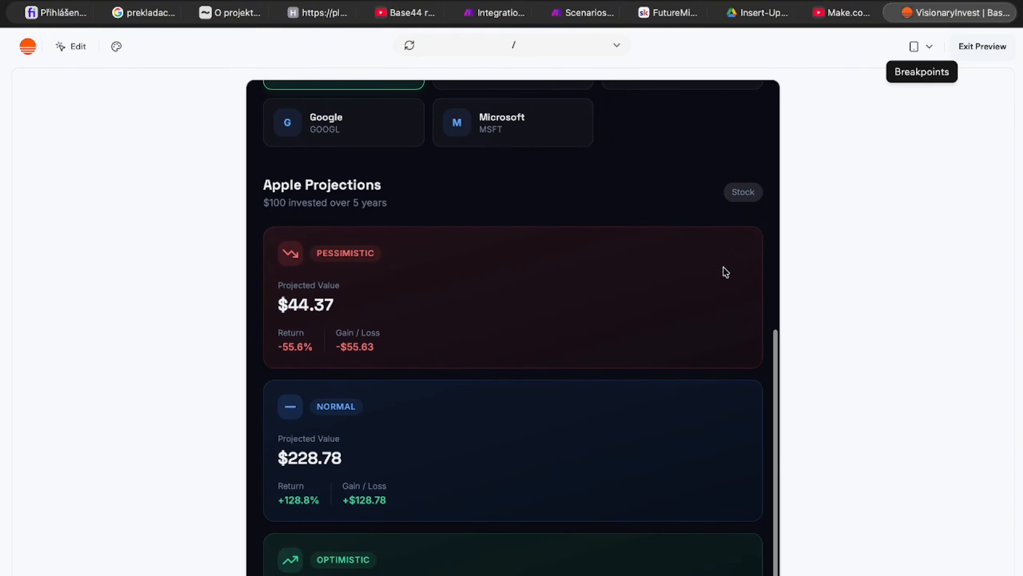
{"action": "scroll", "coordinate": [722, 266], "scroll_direction": "up", "scroll_amount": 9}
{"action": "scroll", "coordinate": [723, 266], "scroll_direction": "up", "scroll_amount": 7}
Step: Switch the preview to the Mobile breakpoint and check the page layout
{"action": "left_click", "coordinate": [921, 46]}
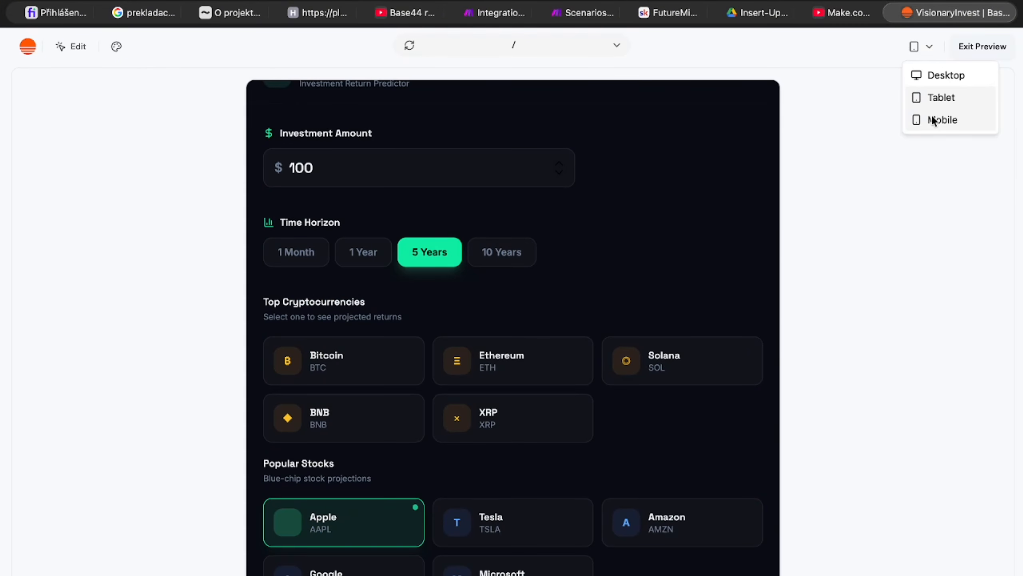
{"action": "left_click", "coordinate": [916, 119]}
{"action": "scroll", "coordinate": [403, 423], "scroll_direction": "down", "scroll_amount": 2}
{"action": "scroll", "coordinate": [402, 424], "scroll_direction": "down", "scroll_amount": 10}
{"action": "scroll", "coordinate": [403, 423], "scroll_direction": "up", "scroll_amount": 15}
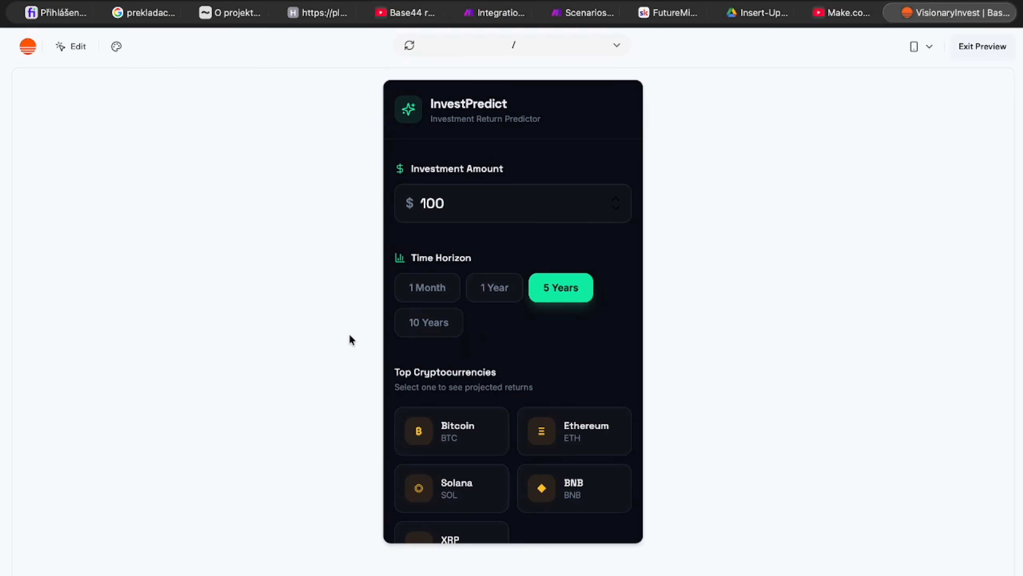
Step: Set the app theme's headings font to Abril Fatface
{"action": "left_click", "coordinate": [116, 46]}
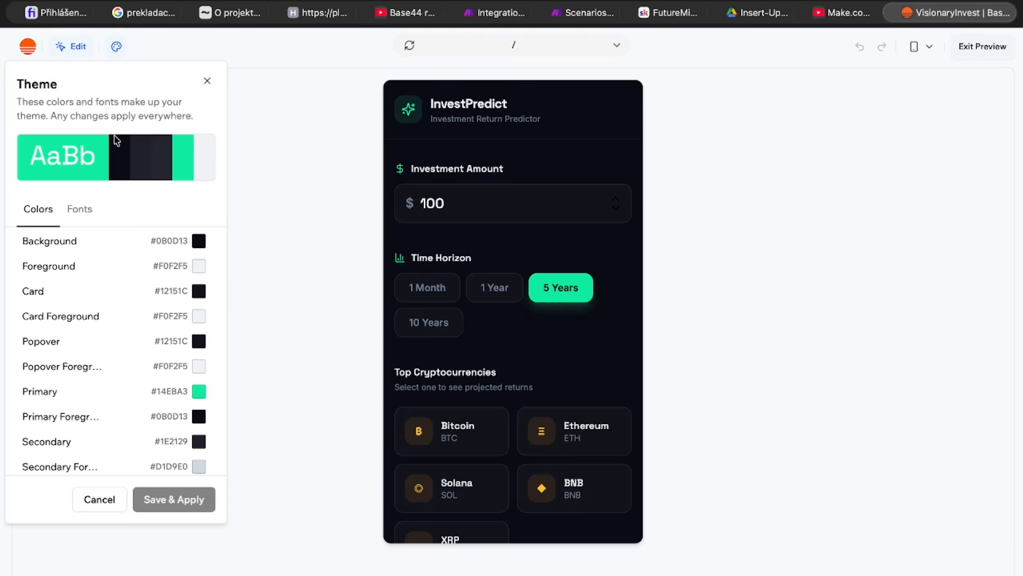
{"action": "left_click", "coordinate": [79, 208]}
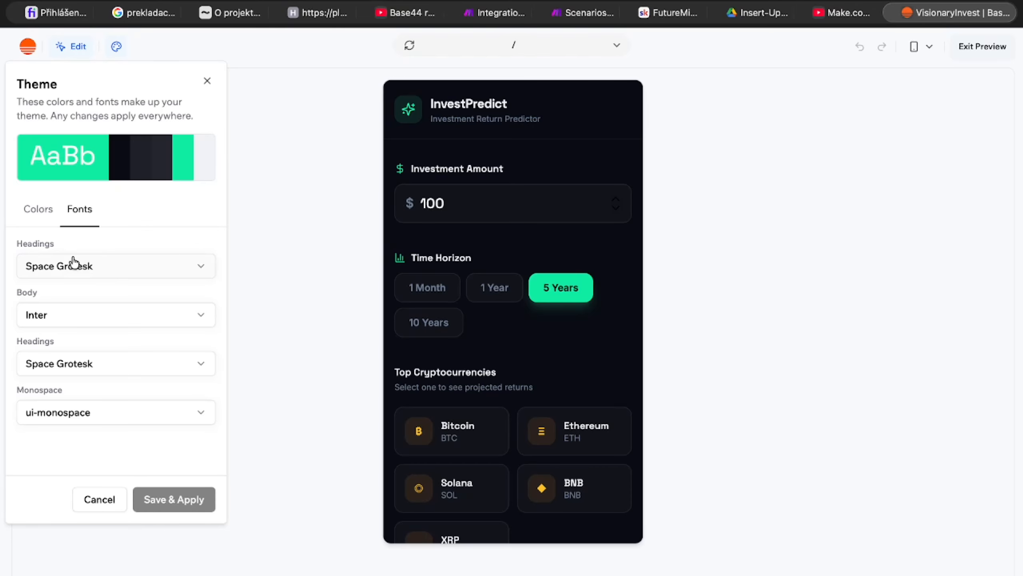
{"action": "left_click", "coordinate": [71, 263]}
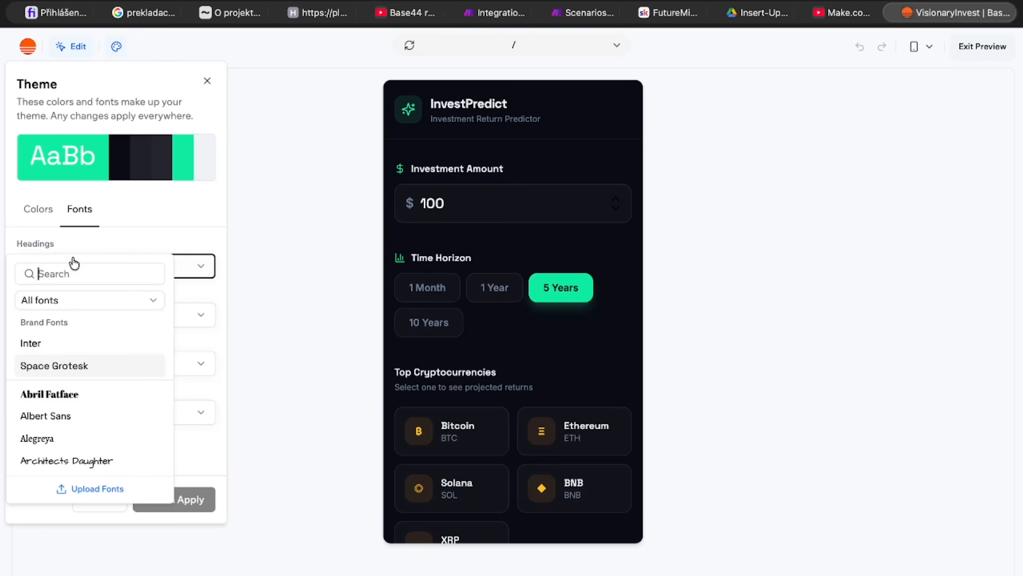
{"action": "left_click", "coordinate": [87, 392]}
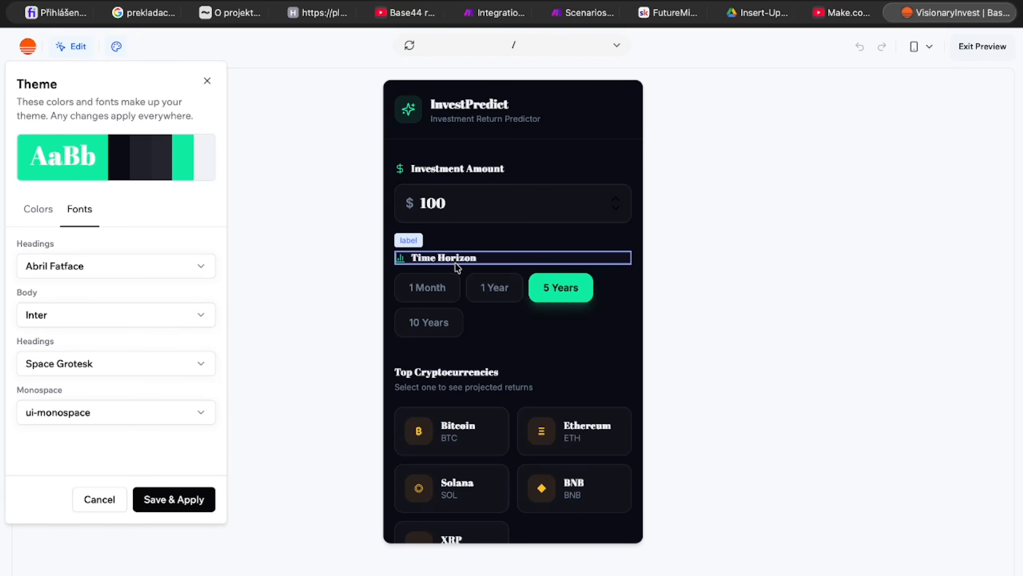
Step: Select the main section and the "Select one to see projected returns" text to view their element editing options
{"action": "left_click", "coordinate": [450, 389]}
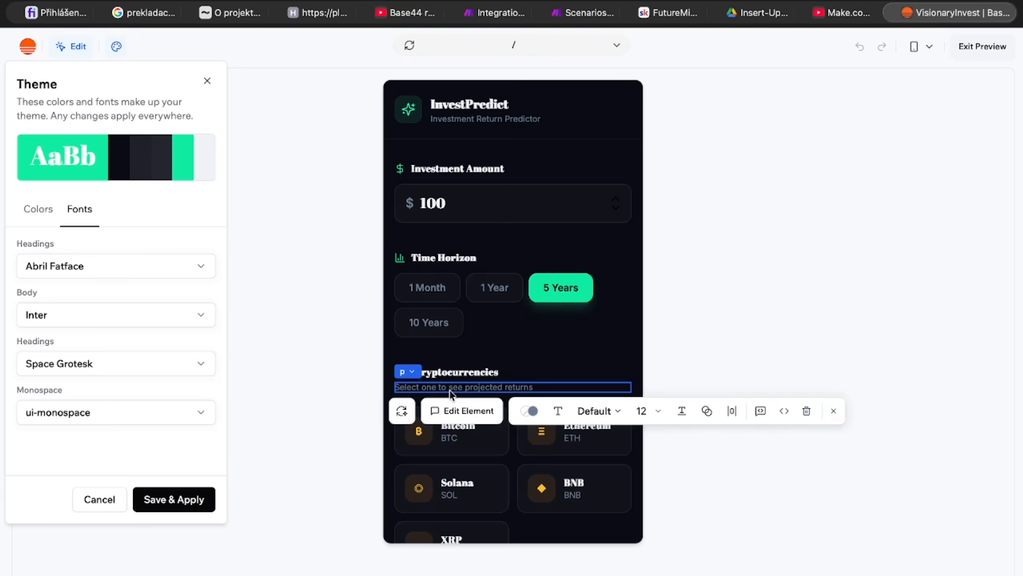
{"action": "left_click", "coordinate": [485, 357]}
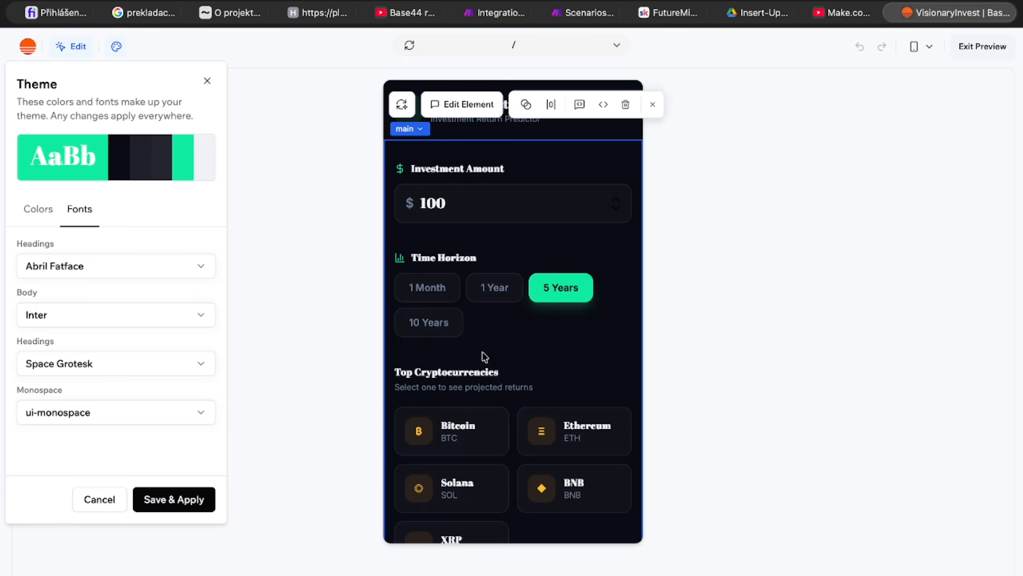
{"action": "scroll", "coordinate": [474, 384], "scroll_direction": "up", "scroll_amount": 5}
{"action": "left_click", "coordinate": [493, 391]}
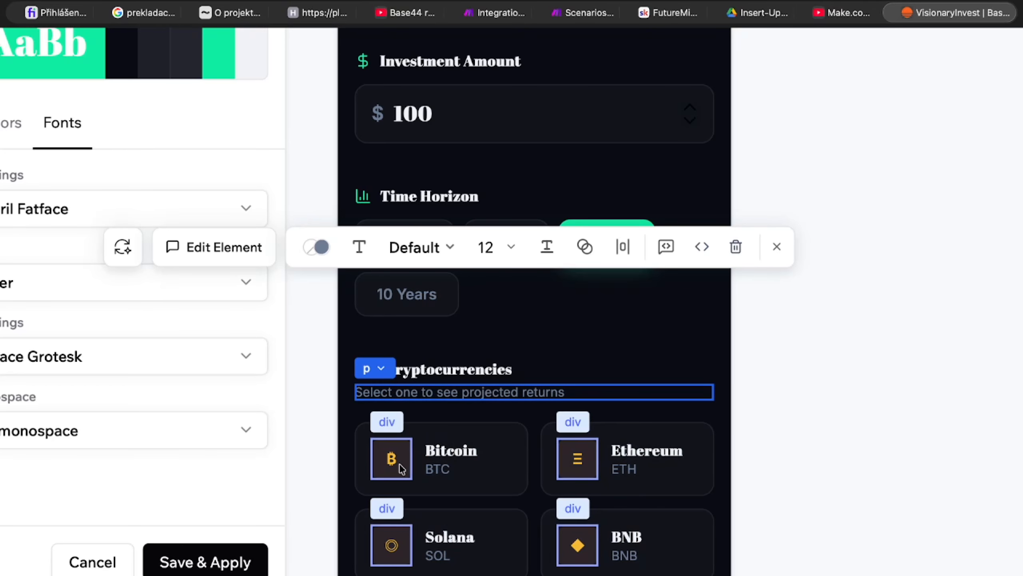
{"action": "scroll", "coordinate": [403, 469], "scroll_direction": "down", "scroll_amount": 5}
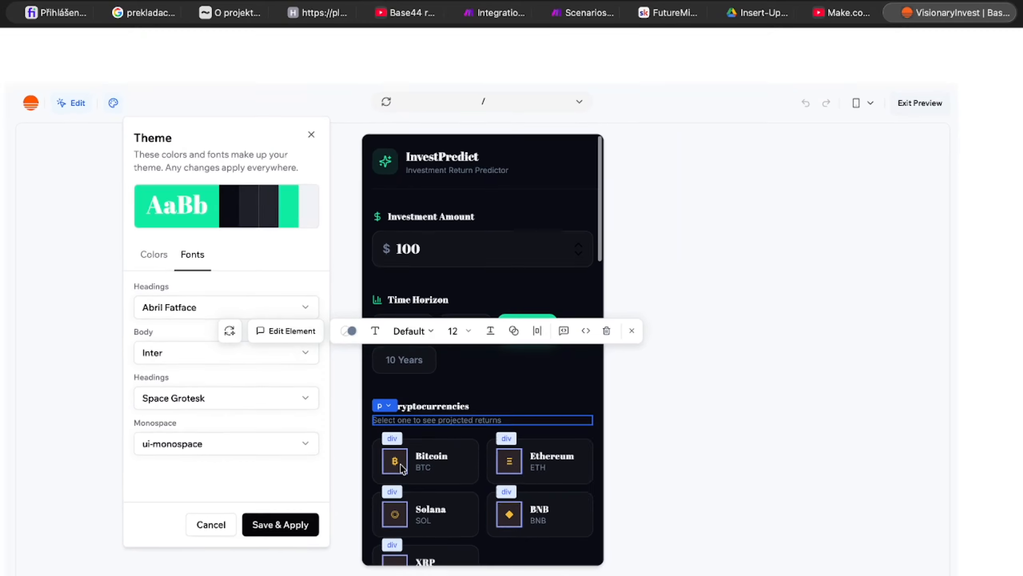
Step: Change the colour of the sparkle icon in the InvestPredict header to blue #1463EB
{"action": "left_click", "coordinate": [403, 171]}
{"action": "left_click", "coordinate": [400, 112]}
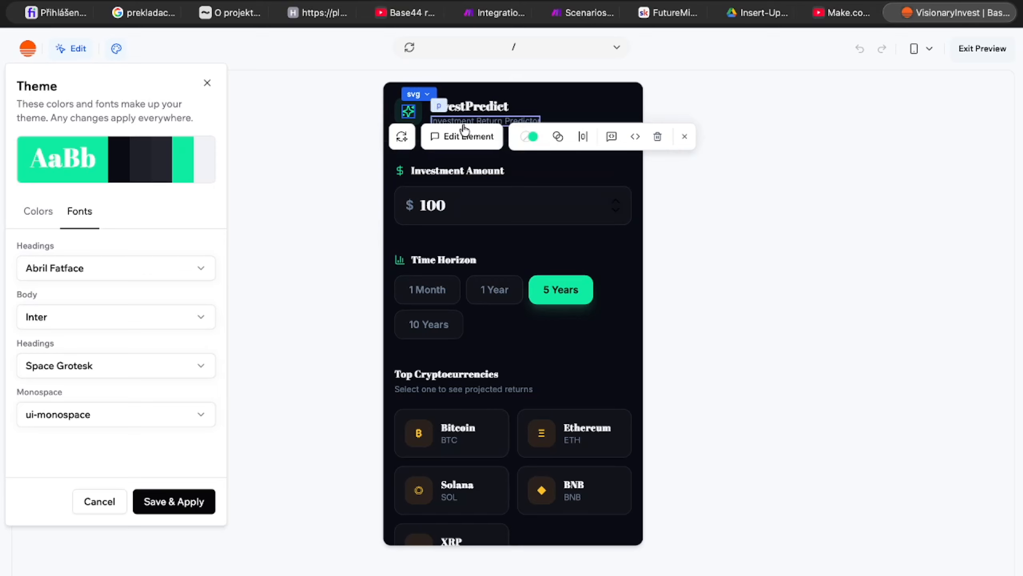
{"action": "left_click", "coordinate": [531, 136]}
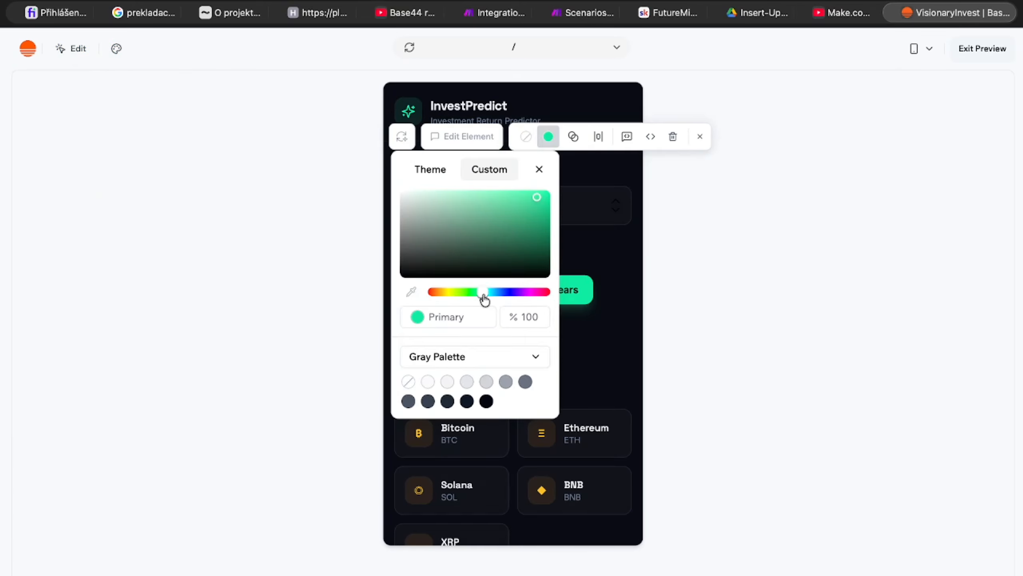
{"action": "left_click_drag", "start_coordinate": [484, 292], "coordinate": [502, 293]}
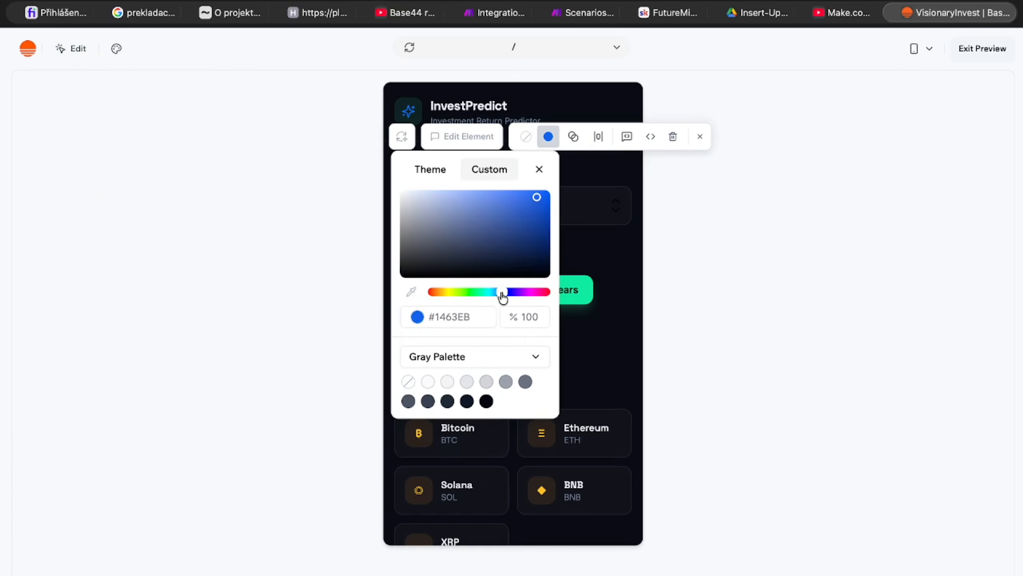
Step: Reduce the opacity of the header's sparkle icon slightly
{"action": "left_click", "coordinate": [579, 142]}
{"action": "left_click", "coordinate": [560, 146]}
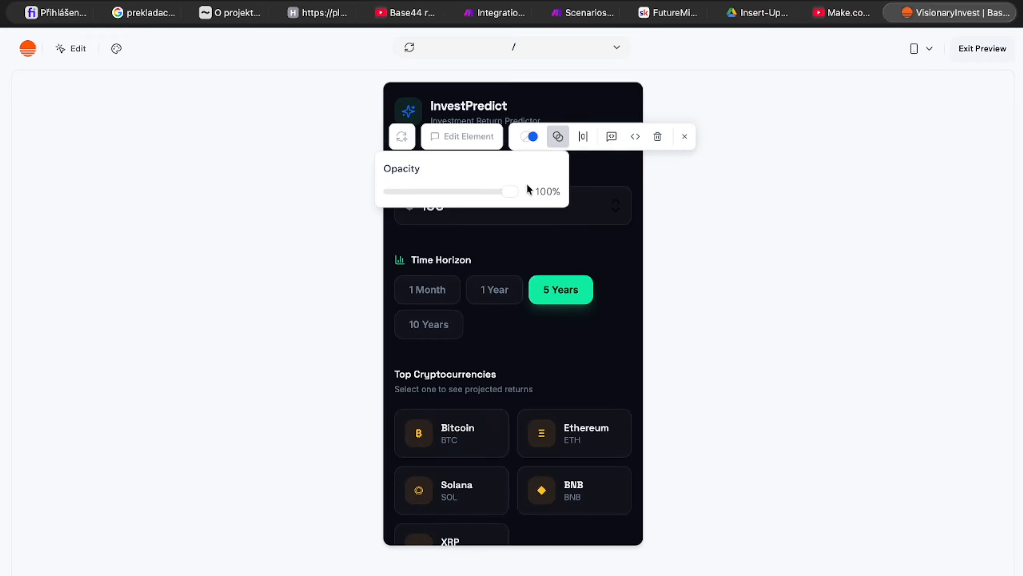
{"action": "mouse_move", "coordinate": [514, 200]}
{"action": "left_mouse_down"}
{"action": "mouse_move", "coordinate": [430, 197]}
{"action": "mouse_move", "coordinate": [495, 201]}
{"action": "left_mouse_up"}
Step: Set the sparkle icon's horizontal margin to 1 and finish editing the element
{"action": "left_click", "coordinate": [582, 137]}
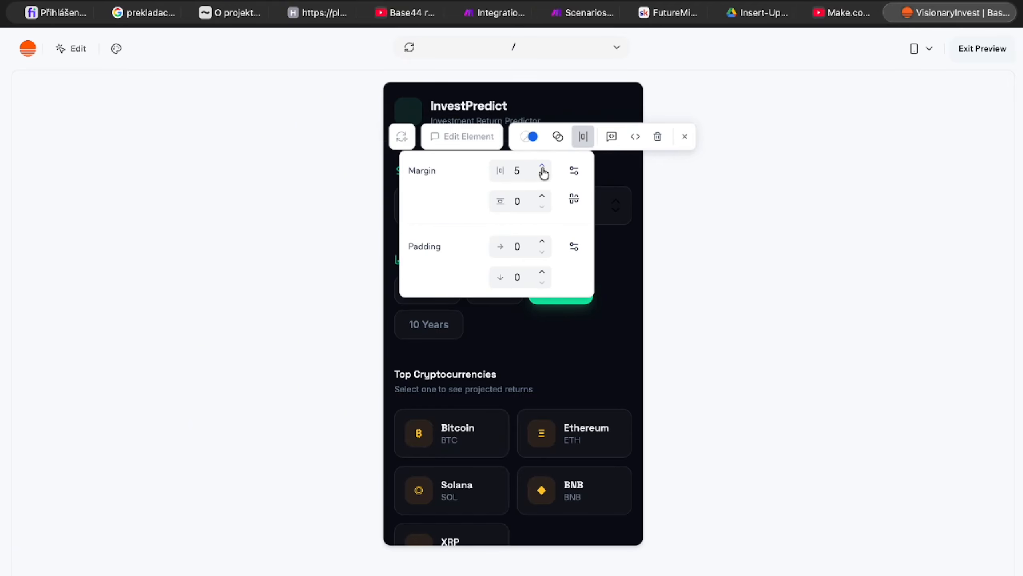
{"action": "left_click", "coordinate": [546, 181]}
{"action": "left_click", "coordinate": [546, 181]}
{"action": "left_click", "coordinate": [546, 181]}
{"action": "left_click", "coordinate": [546, 181]}
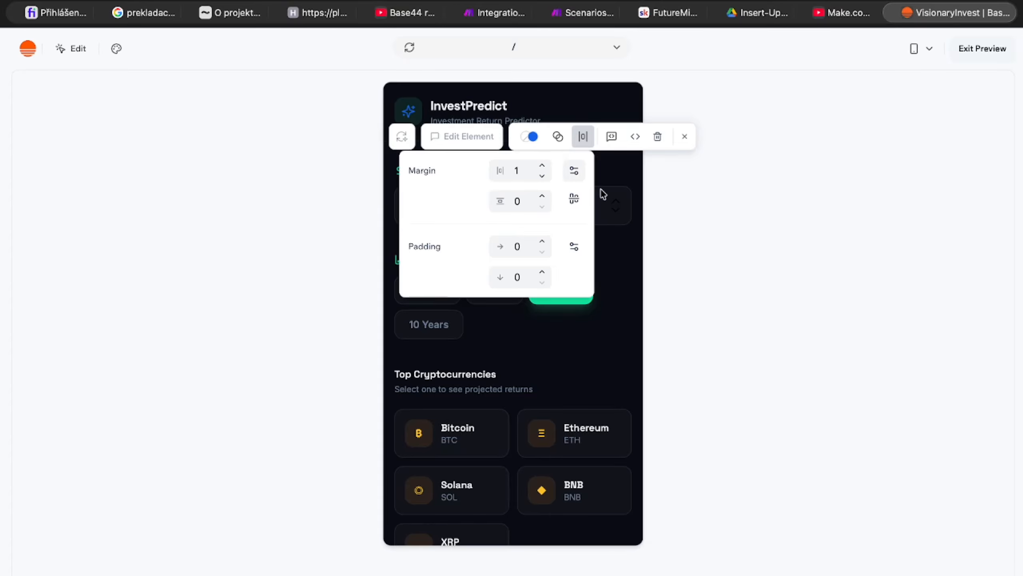
{"action": "left_click", "coordinate": [684, 138]}
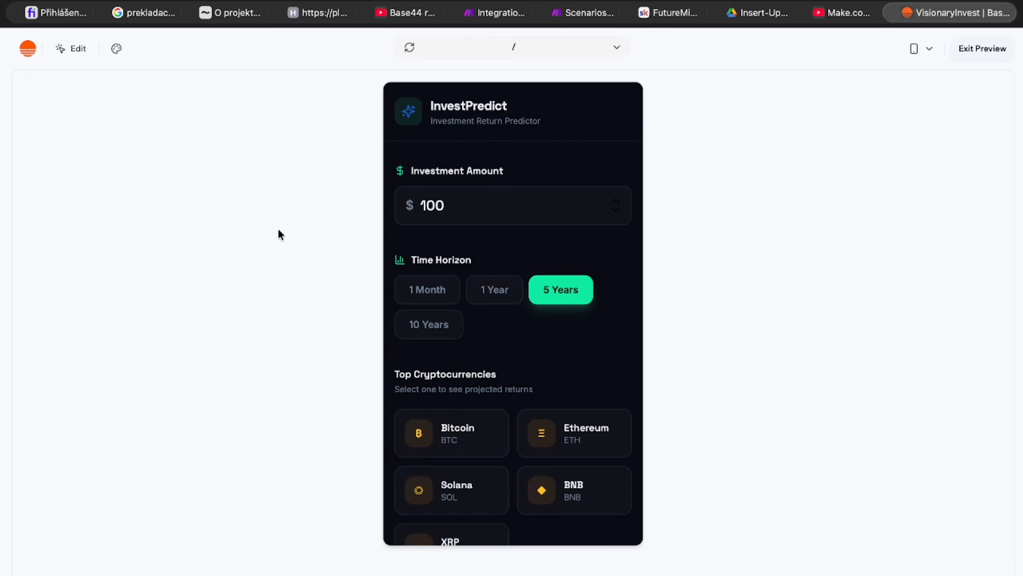
Step: Examine the theme's colour settings, including the Popover Foreground, Card and Chart 3 colours, and exit the full-screen preview
{"action": "left_click", "coordinate": [116, 48]}
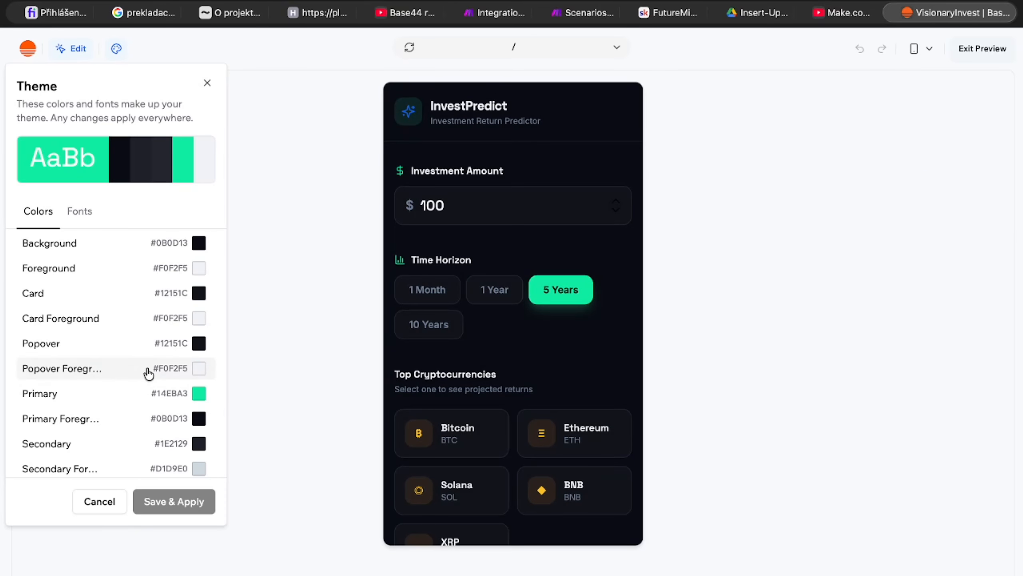
{"action": "left_click", "coordinate": [146, 369]}
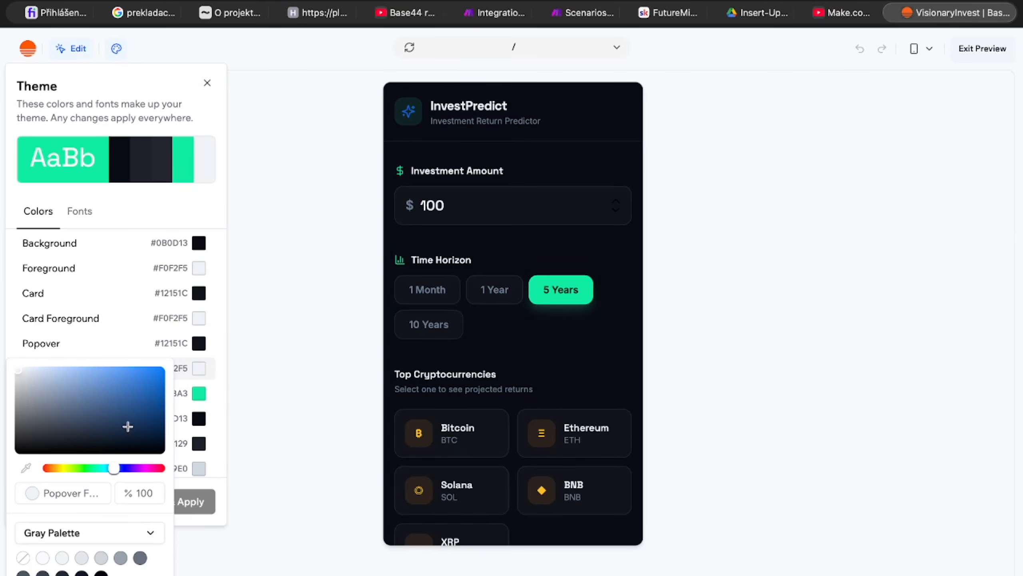
{"action": "left_click", "coordinate": [57, 469]}
{"action": "left_click", "coordinate": [117, 292]}
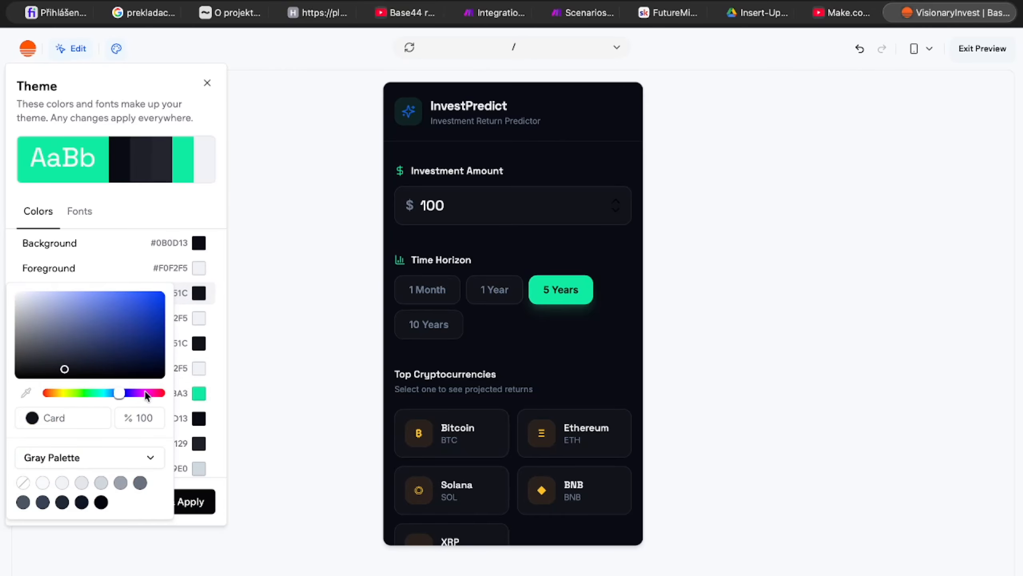
{"action": "left_click", "coordinate": [157, 180]}
{"action": "scroll", "coordinate": [164, 301], "scroll_direction": "down", "scroll_amount": 5}
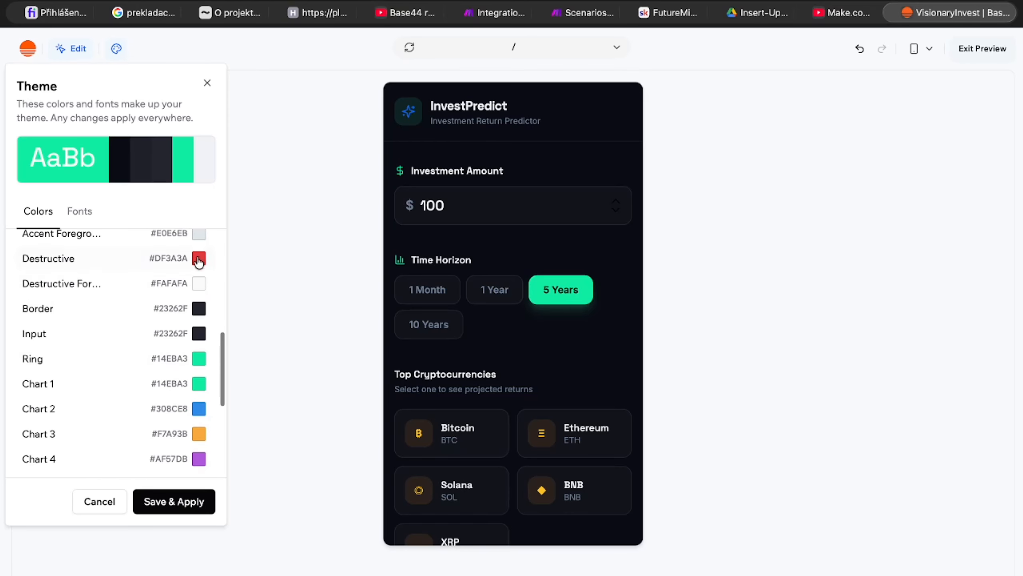
{"action": "left_click", "coordinate": [199, 433]}
{"action": "left_click", "coordinate": [64, 394]}
{"action": "mouse_move", "coordinate": [57, 483]}
{"action": "left_mouse_down"}
{"action": "mouse_move", "coordinate": [49, 472]}
{"action": "mouse_move", "coordinate": [94, 471]}
{"action": "mouse_move", "coordinate": [47, 471]}
{"action": "left_mouse_up"}
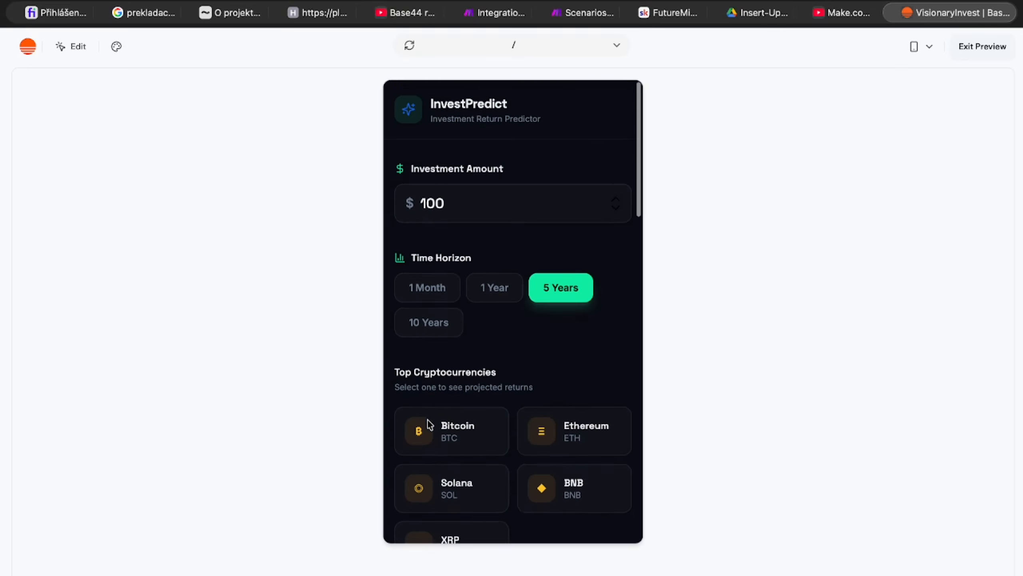
{"action": "left_click", "coordinate": [981, 47]}
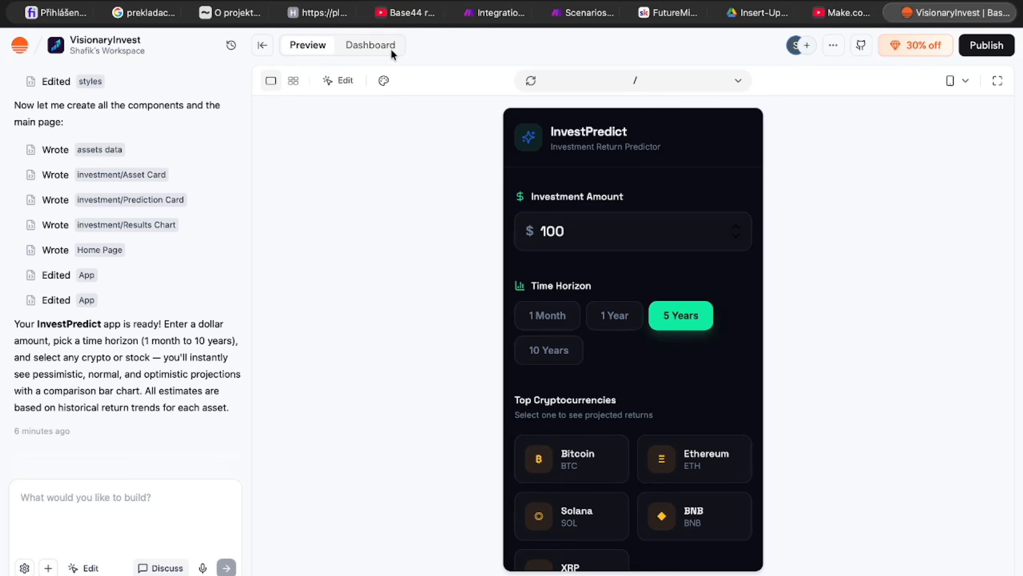
Step: Open the app's dashboard, check the App usage page and return to the overview
{"action": "left_click", "coordinate": [368, 45]}
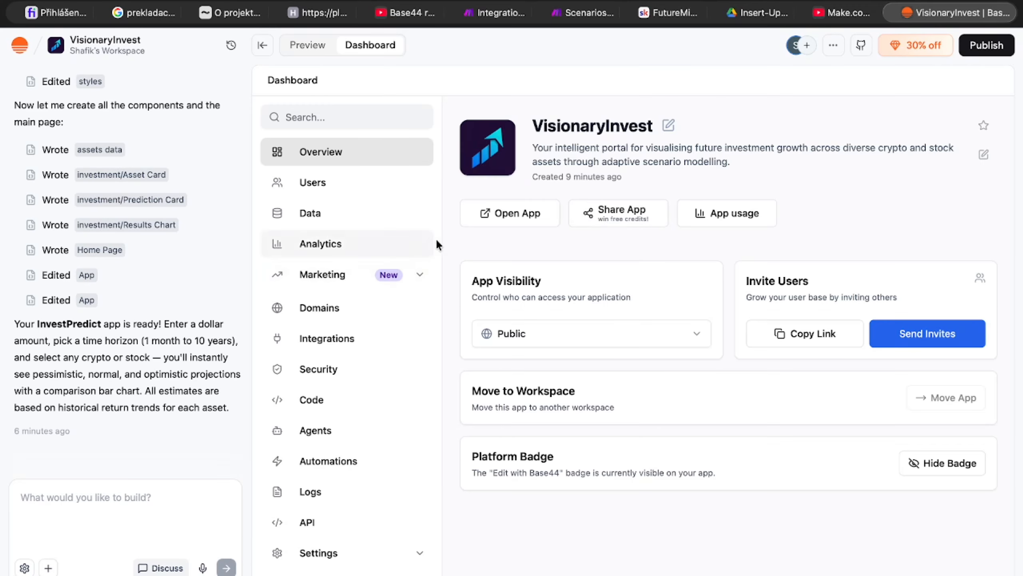
{"action": "left_click", "coordinate": [700, 218]}
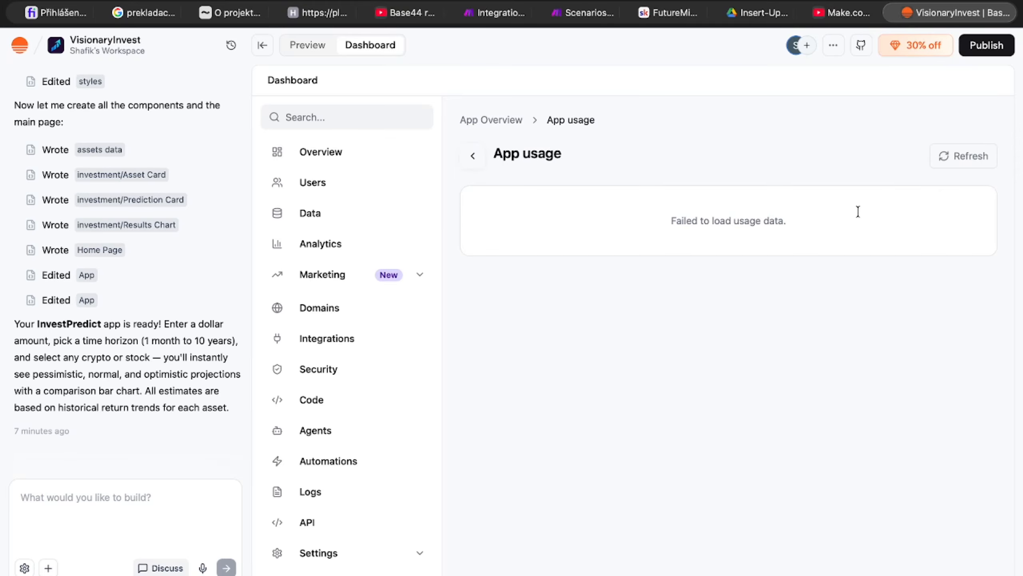
{"action": "left_click", "coordinate": [473, 159]}
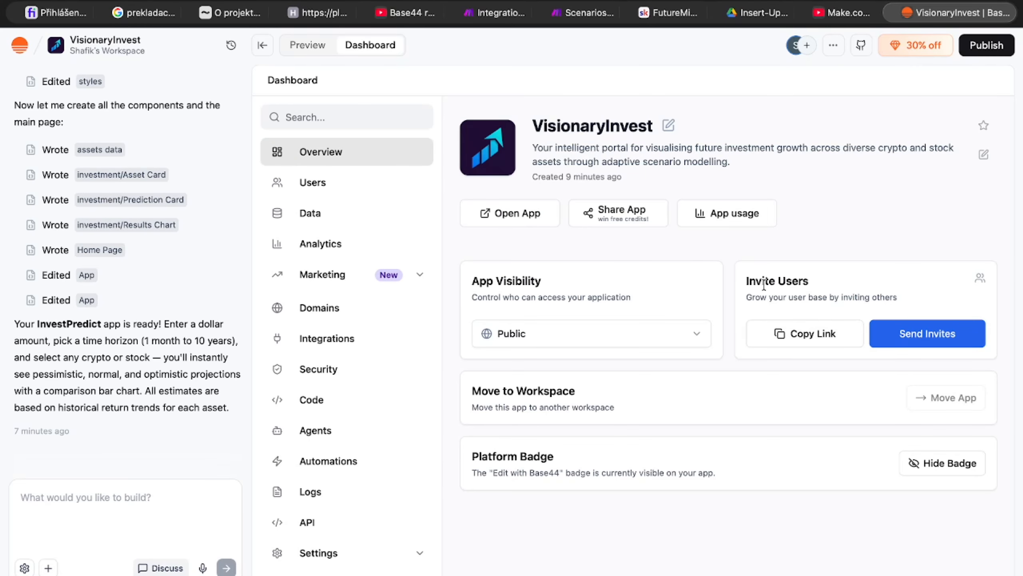
Step: Check the App Visibility setting, open the app from the overview and return to the dashboard
{"action": "left_click", "coordinate": [574, 343]}
{"action": "left_click", "coordinate": [543, 223]}
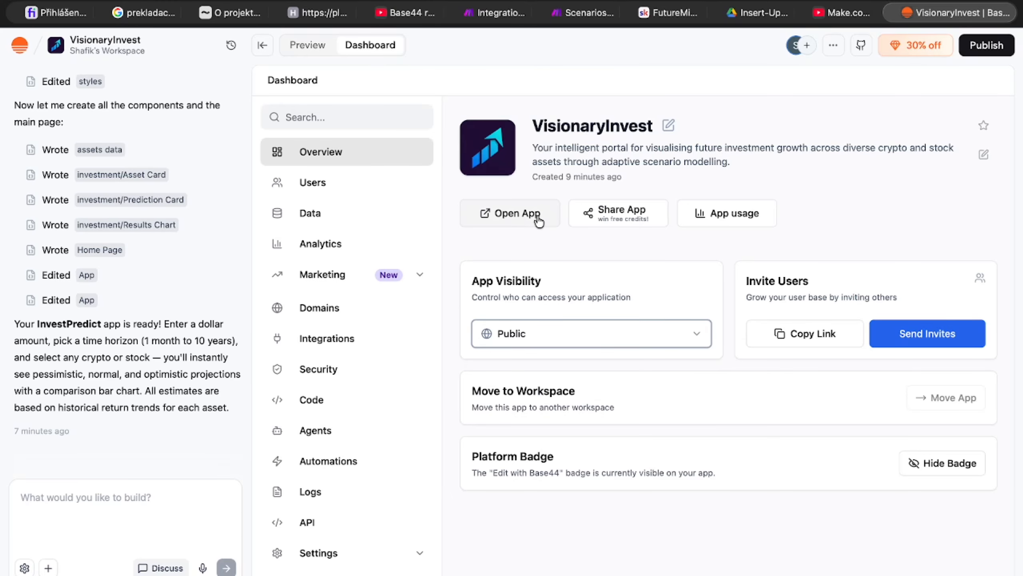
{"action": "left_click", "coordinate": [539, 221]}
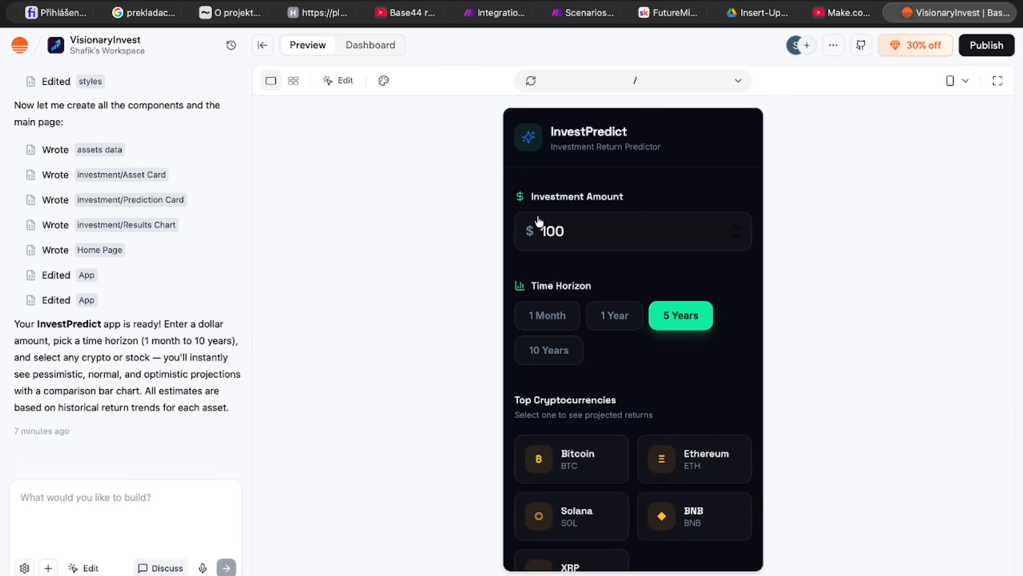
{"action": "left_click", "coordinate": [389, 41]}
Step: Review the VisionaryInvest sharing guidelines about earning free credits and close the dialog
{"action": "left_click", "coordinate": [624, 216]}
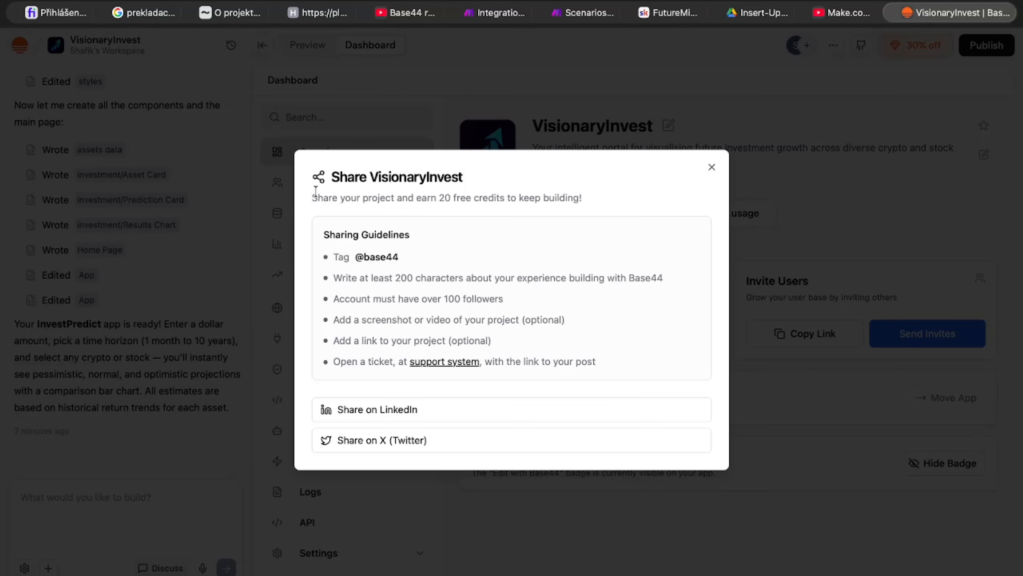
{"action": "left_click_drag", "start_coordinate": [315, 191], "coordinate": [546, 195]}
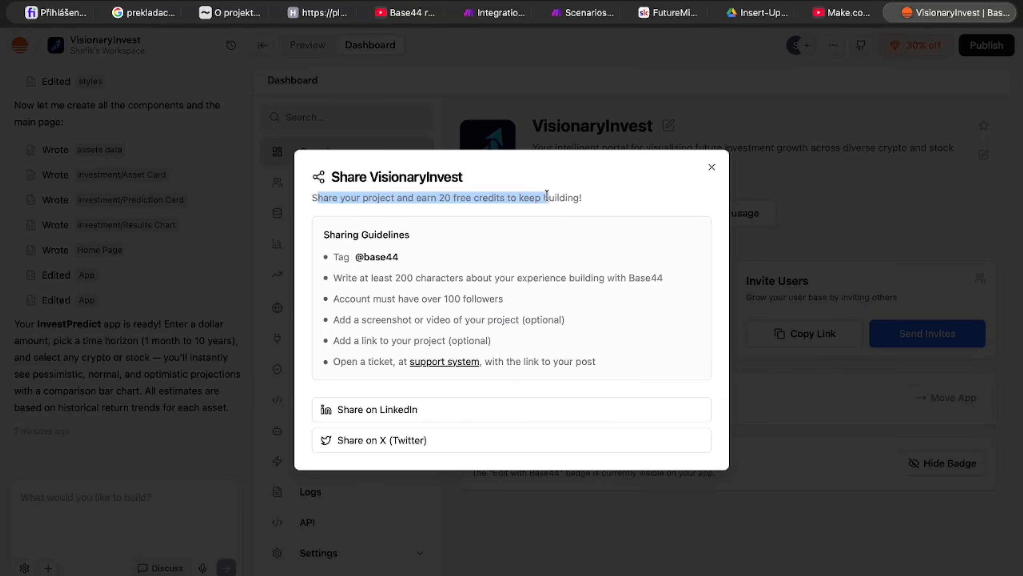
{"action": "left_click", "coordinate": [710, 172]}
Step: View the Marketing section's SEO & GEO and Social content pages
{"action": "left_click", "coordinate": [319, 275]}
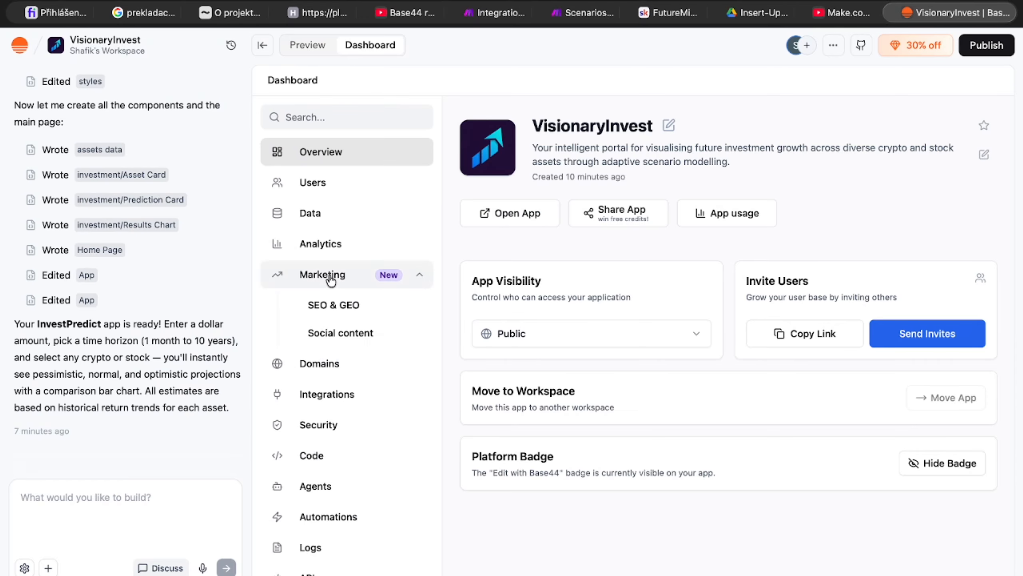
{"action": "left_click", "coordinate": [340, 305]}
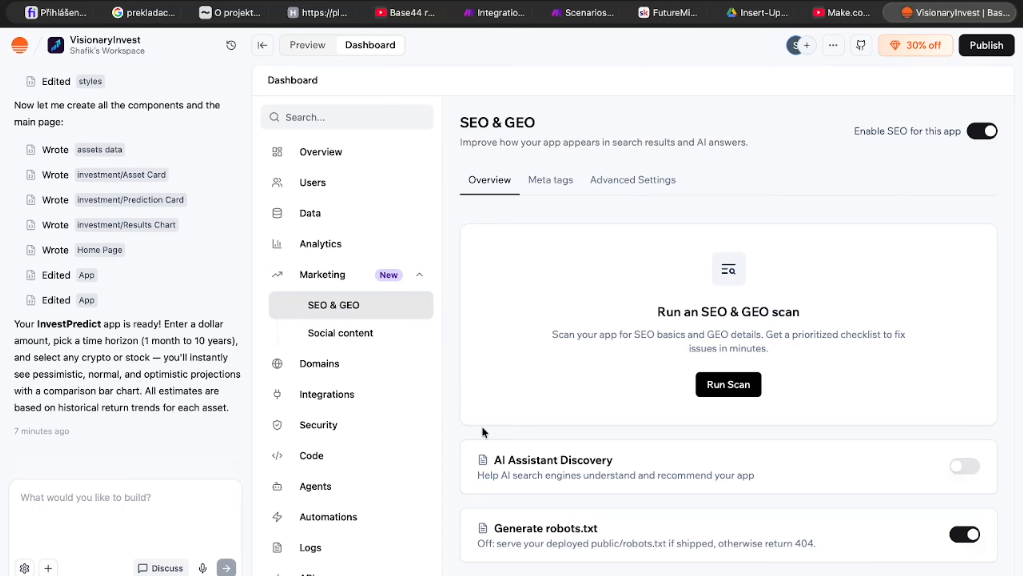
{"action": "left_click", "coordinate": [374, 334]}
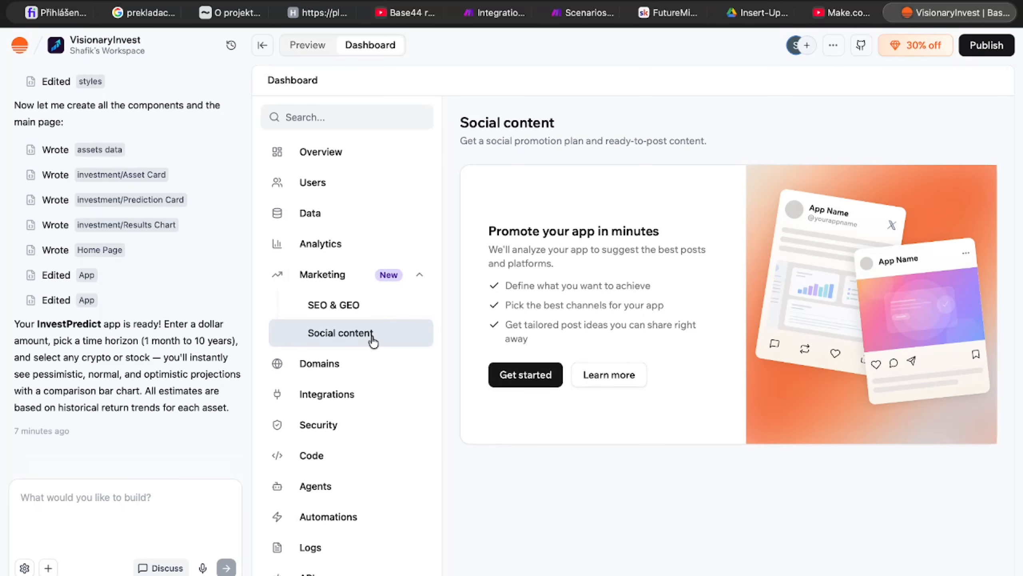
Step: View the app's Security page and its Domains page with the built-in URL
{"action": "left_click", "coordinate": [373, 362]}
{"action": "left_click", "coordinate": [369, 368]}
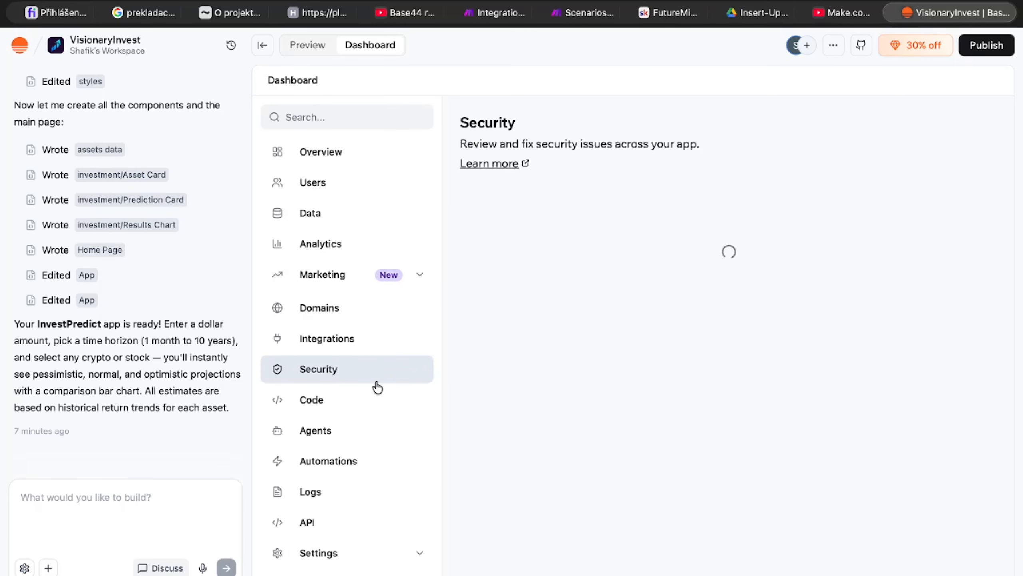
{"action": "left_click", "coordinate": [356, 303]}
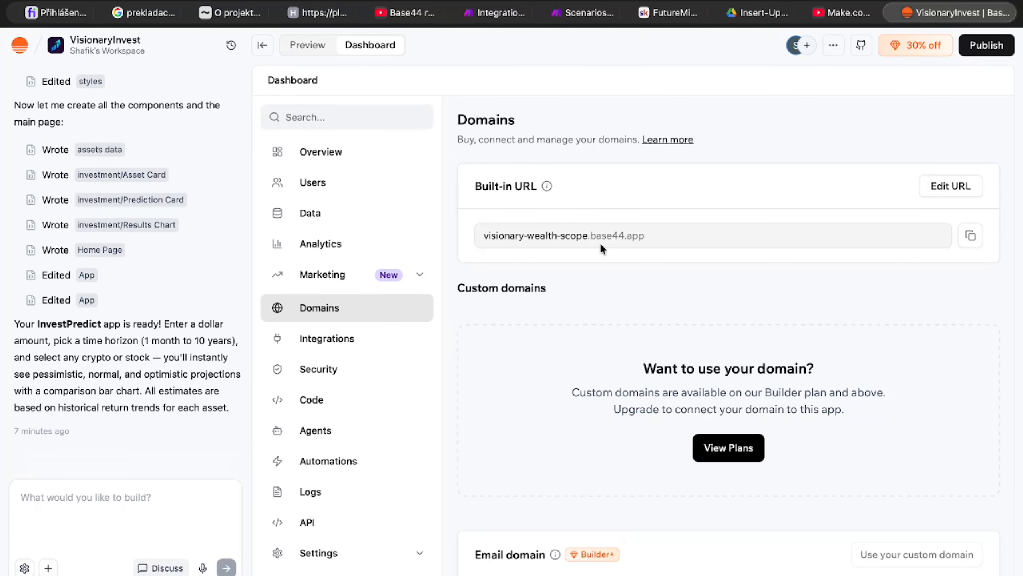
Step: Send the suggested Market Insight Concierge agent prompt to the chat from the Agents page and submit it
{"action": "left_click", "coordinate": [365, 428]}
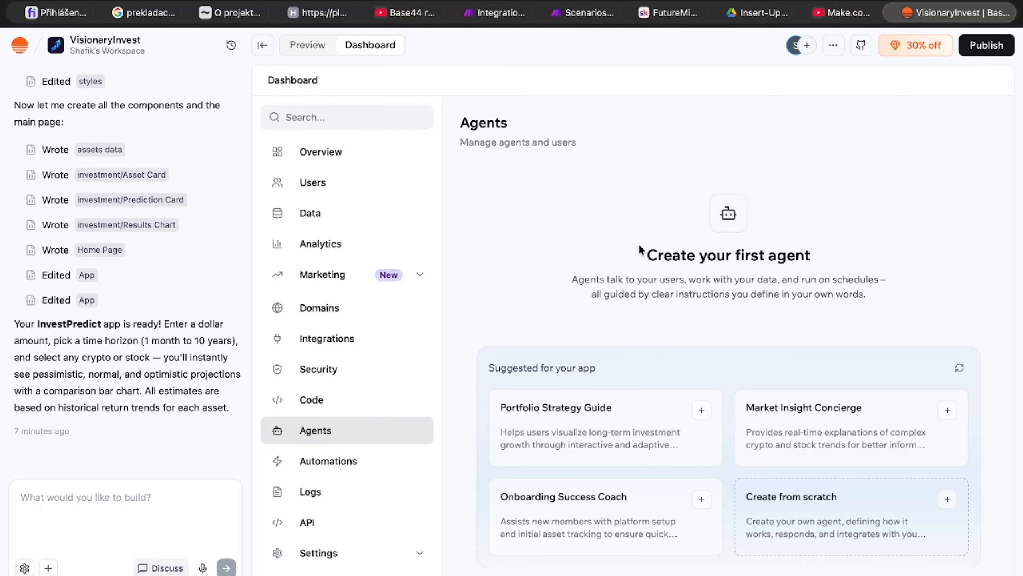
{"action": "left_click_drag", "start_coordinate": [640, 251], "coordinate": [831, 249]}
{"action": "scroll", "coordinate": [699, 366], "scroll_direction": "down", "scroll_amount": 3}
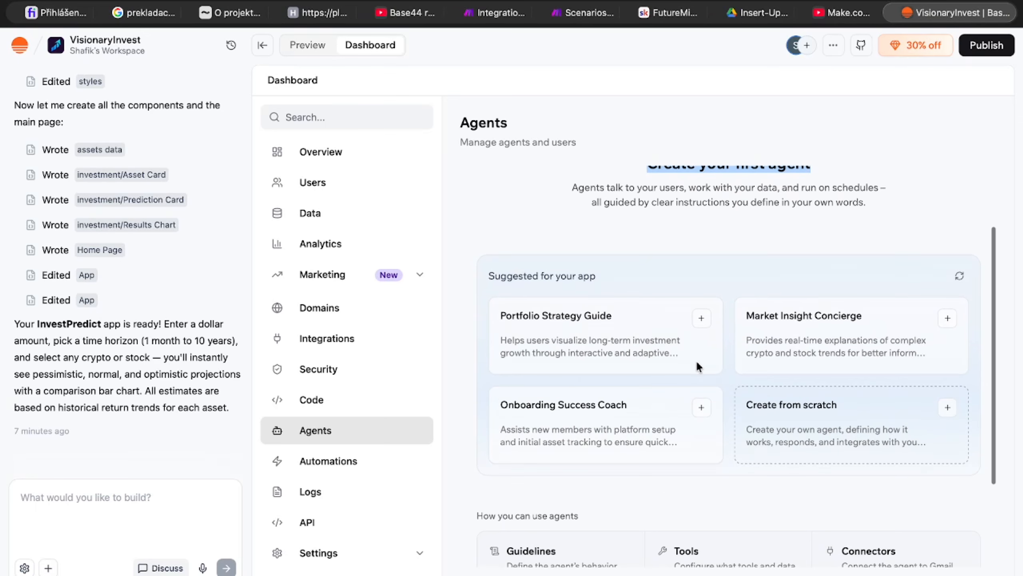
{"action": "mouse_move", "coordinate": [774, 322]}
{"action": "left_click", "coordinate": [898, 321]}
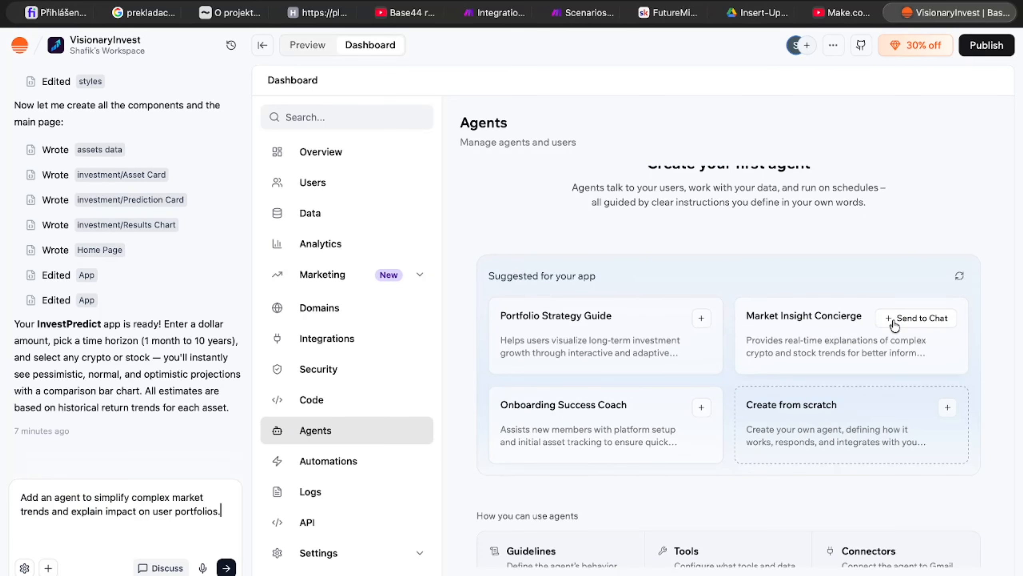
{"action": "left_click_drag", "start_coordinate": [19, 496], "coordinate": [227, 512]}
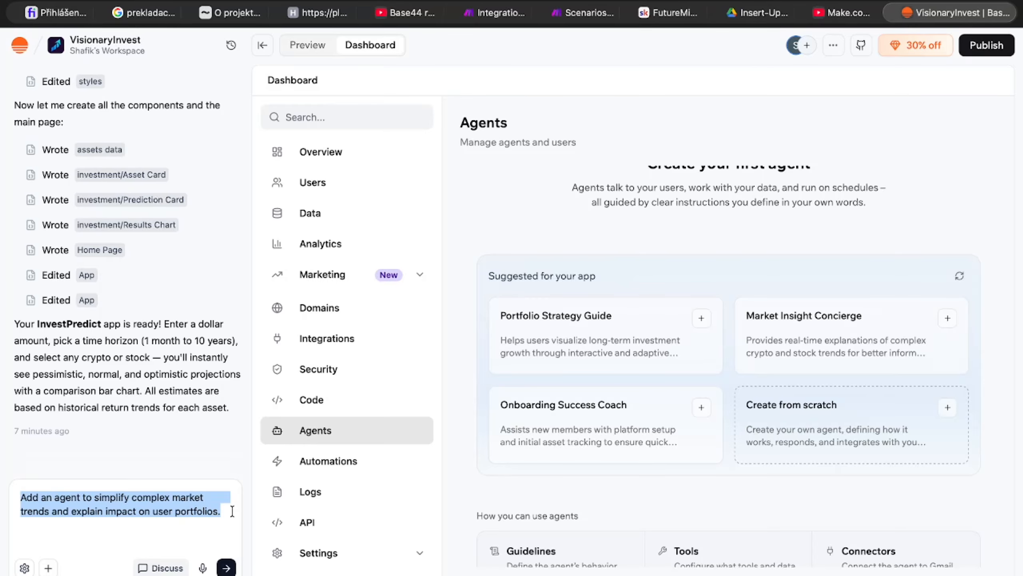
{"action": "left_click", "coordinate": [227, 568]}
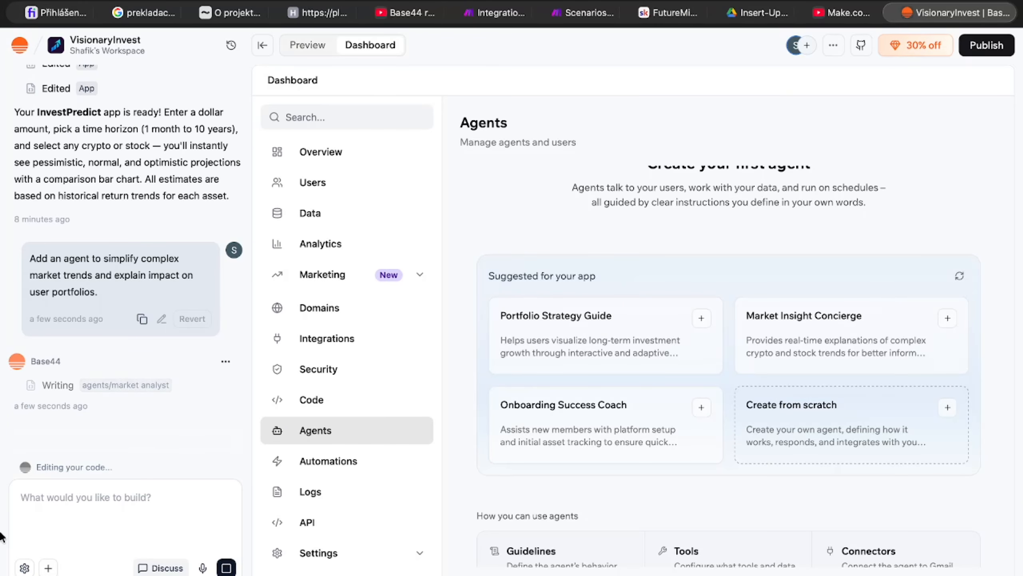
Step: View the Automations page and check what its Builder+ label means
{"action": "left_click", "coordinate": [356, 470]}
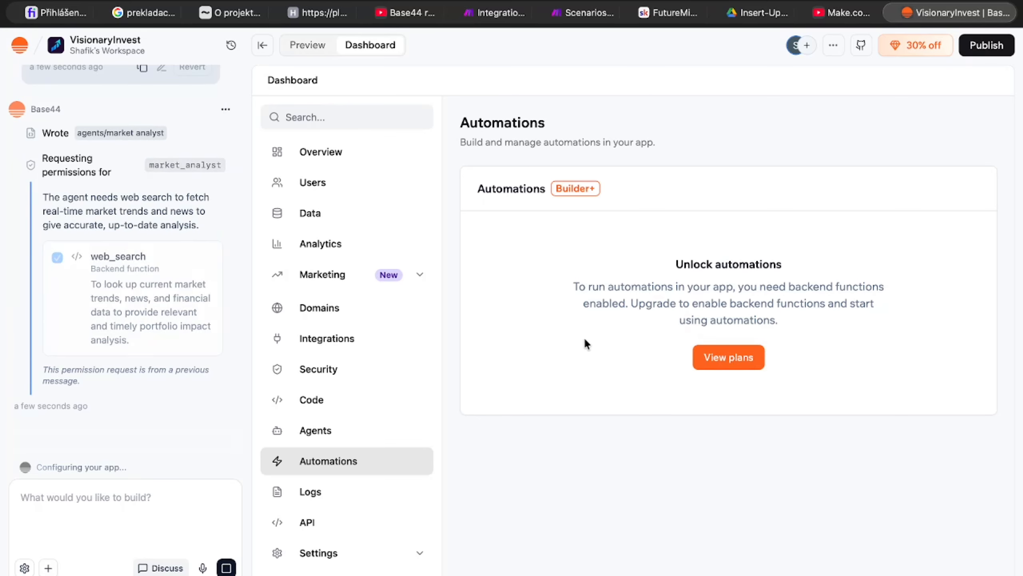
{"action": "mouse_move", "coordinate": [573, 195]}
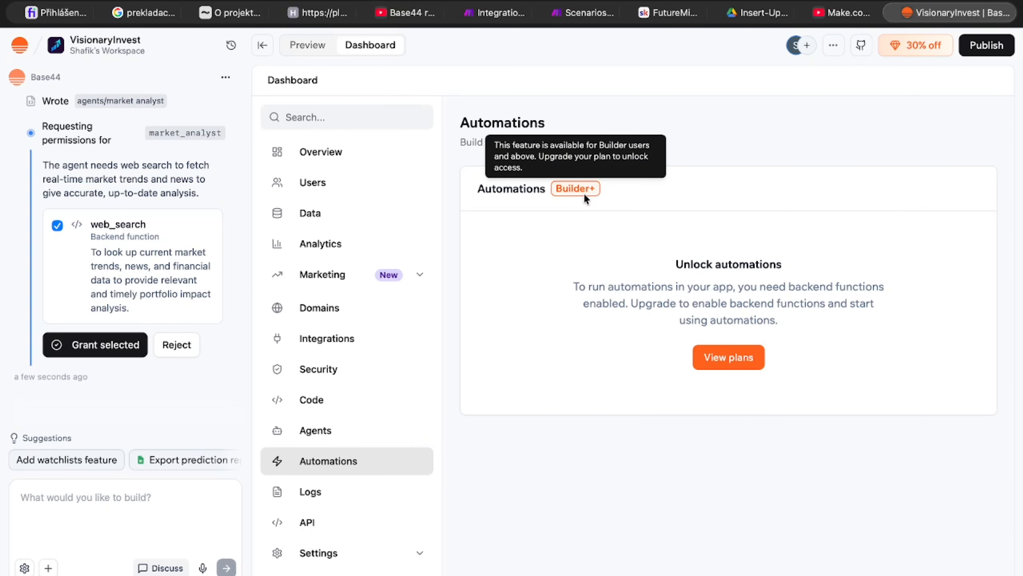
Step: Approve the market_analyst agent's request for the web_search backend function permission
{"action": "scroll", "coordinate": [337, 507], "scroll_direction": "up", "scroll_amount": 1}
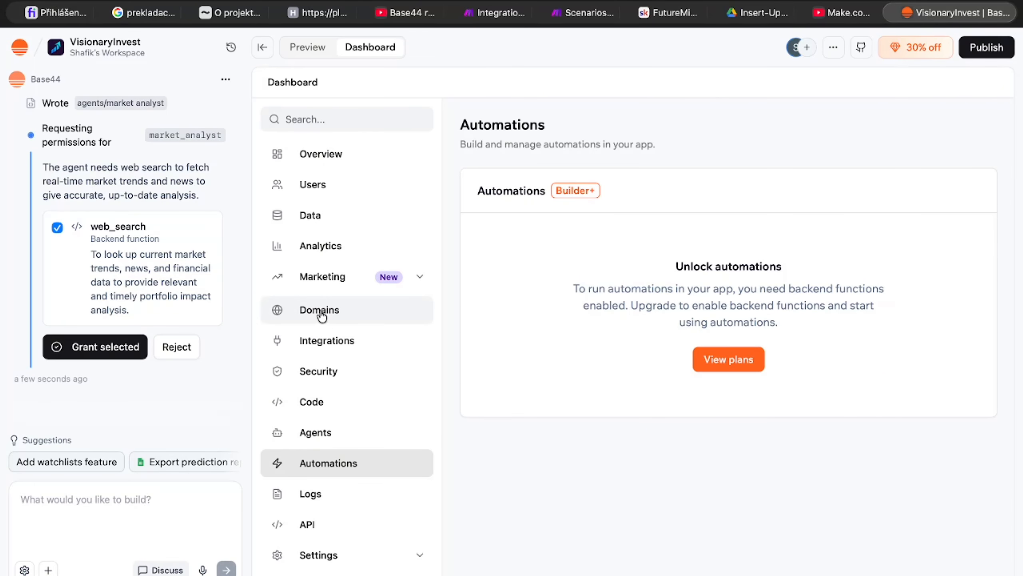
{"action": "left_click", "coordinate": [106, 347]}
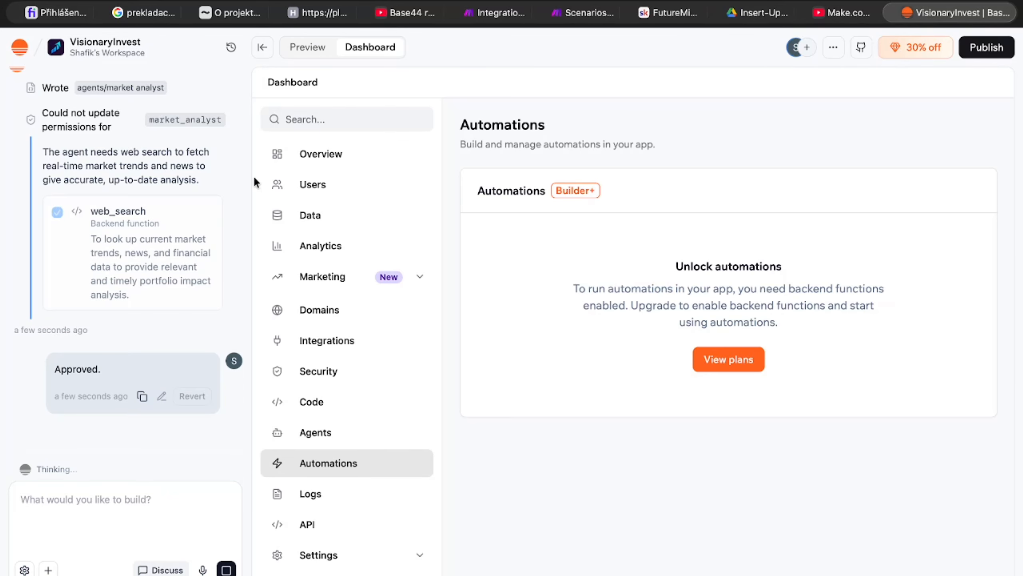
{"action": "scroll", "coordinate": [190, 221], "scroll_direction": "down", "scroll_amount": 1}
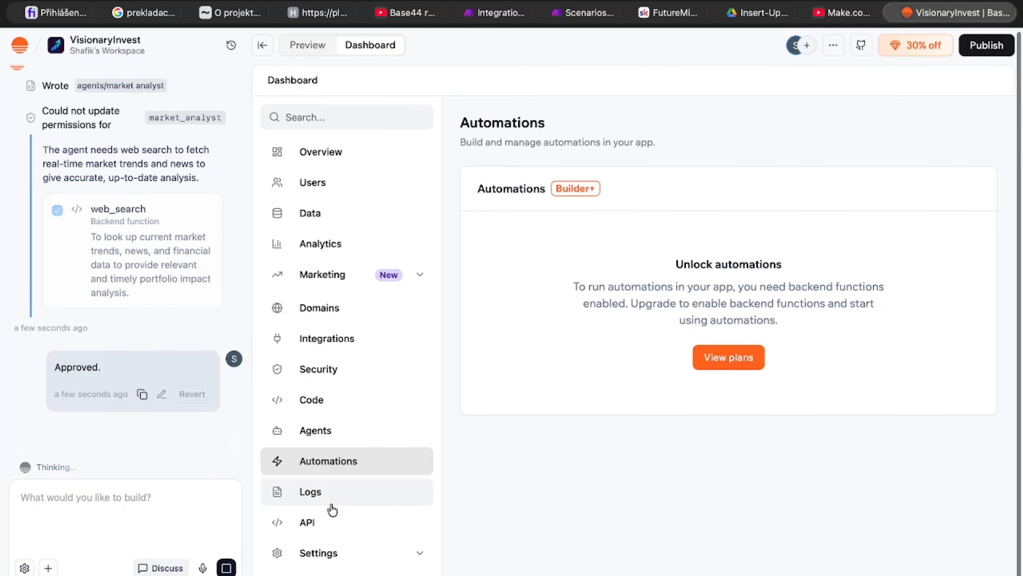
Step: View the app's API documentation and its Logs Explorer
{"action": "left_click", "coordinate": [331, 520]}
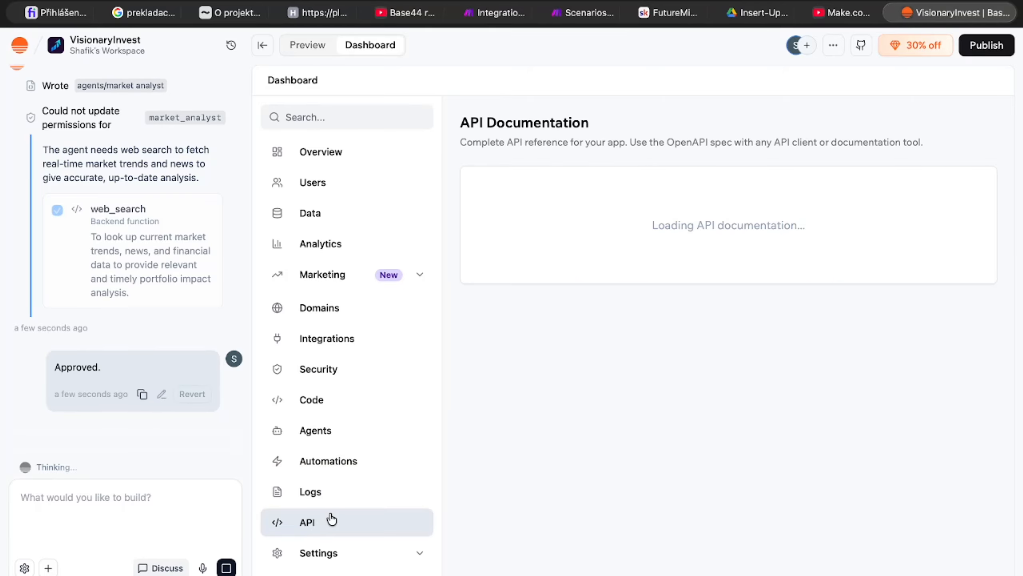
{"action": "left_click", "coordinate": [334, 494]}
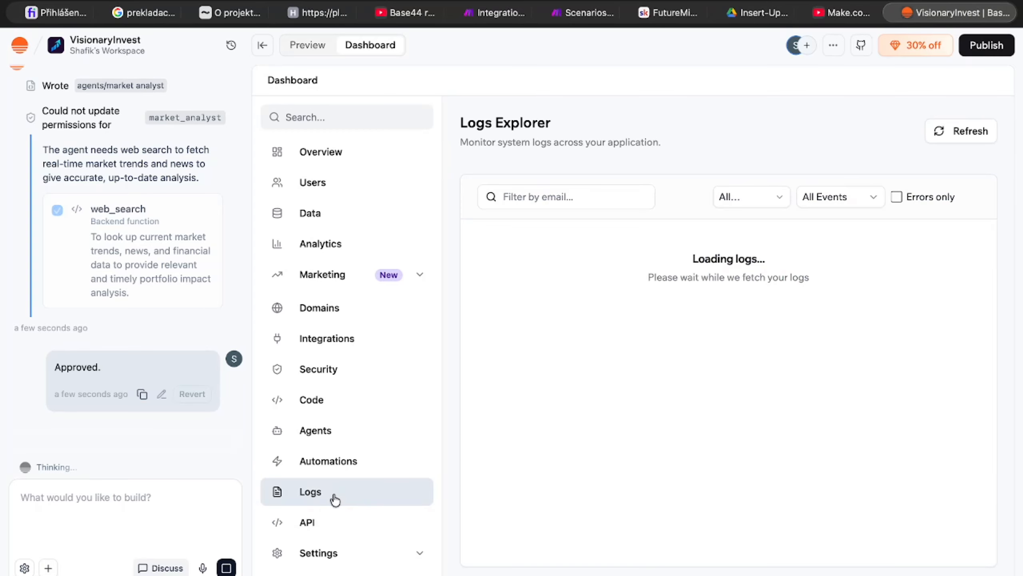
Step: Review the App Settings page, covering app info, general settings and the Platform Badge's plan requirement
{"action": "left_click", "coordinate": [372, 545]}
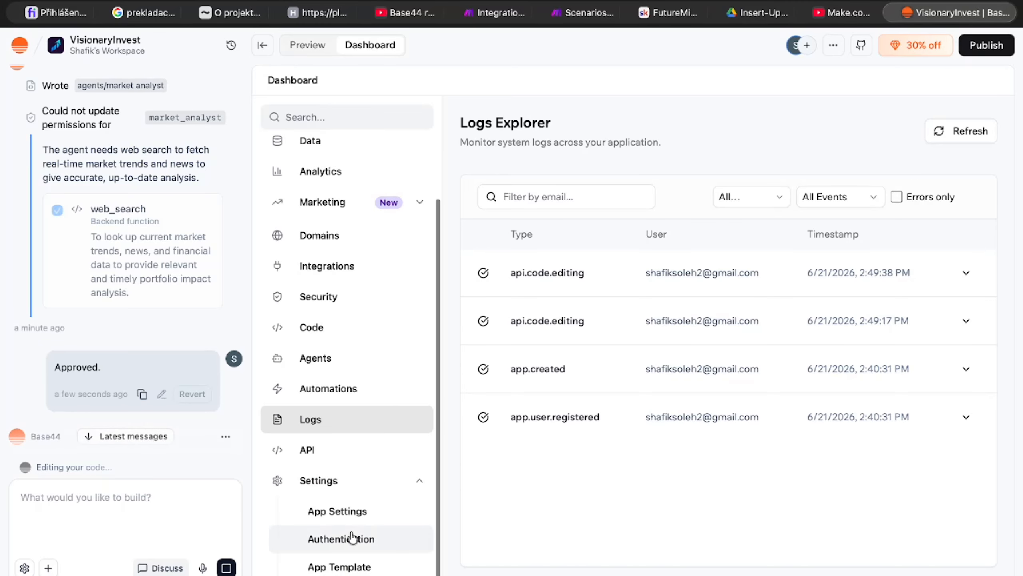
{"action": "left_click", "coordinate": [394, 514]}
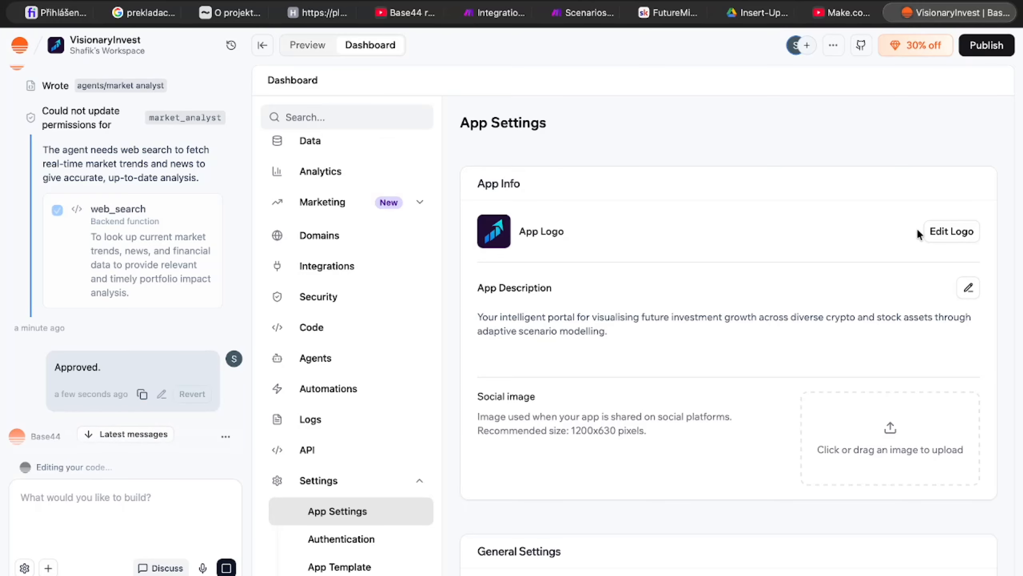
{"action": "scroll", "coordinate": [589, 346], "scroll_direction": "down", "scroll_amount": 5}
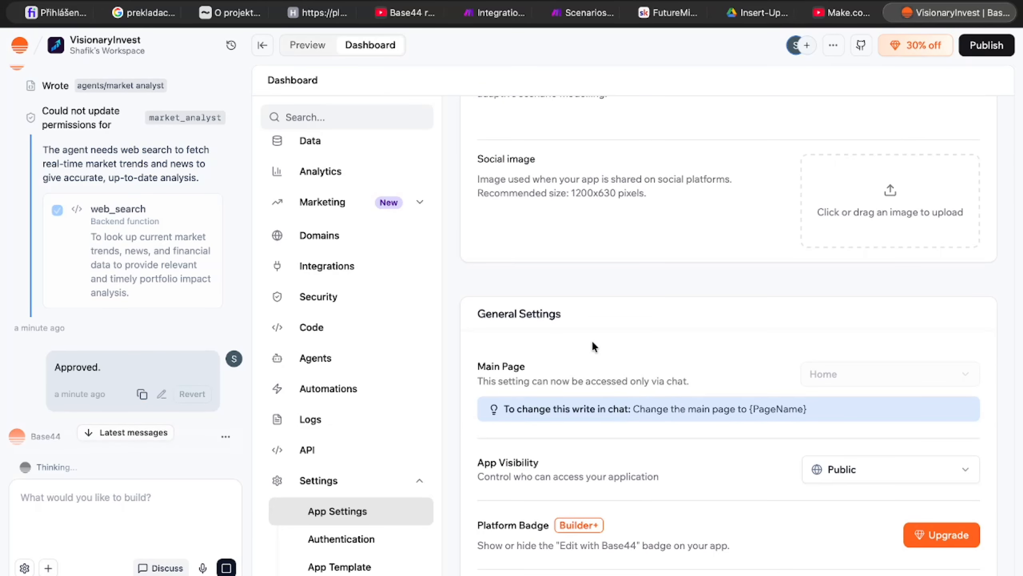
{"action": "scroll", "coordinate": [593, 345], "scroll_direction": "down", "scroll_amount": 7}
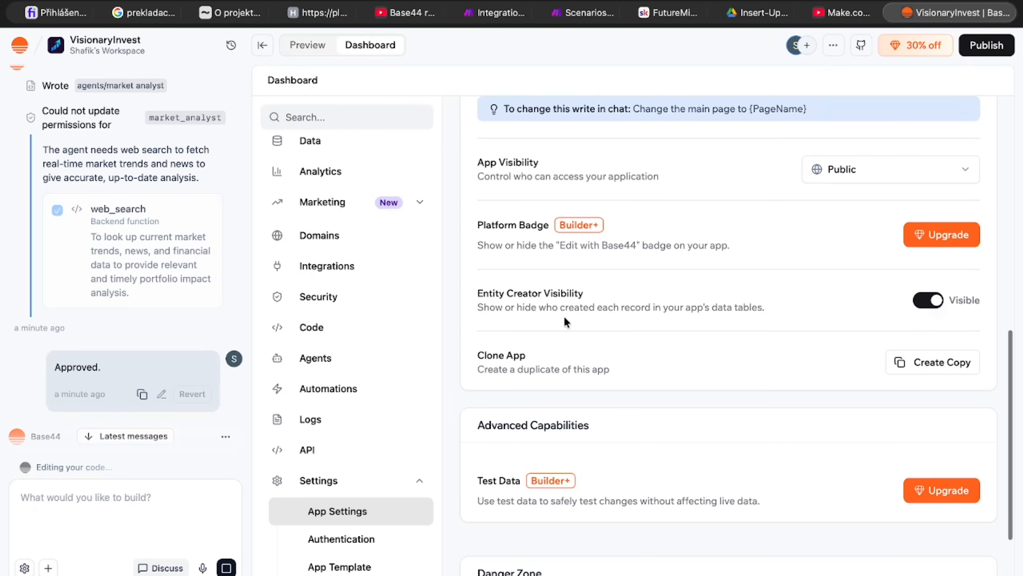
{"action": "left_click_drag", "start_coordinate": [554, 222], "coordinate": [660, 226]}
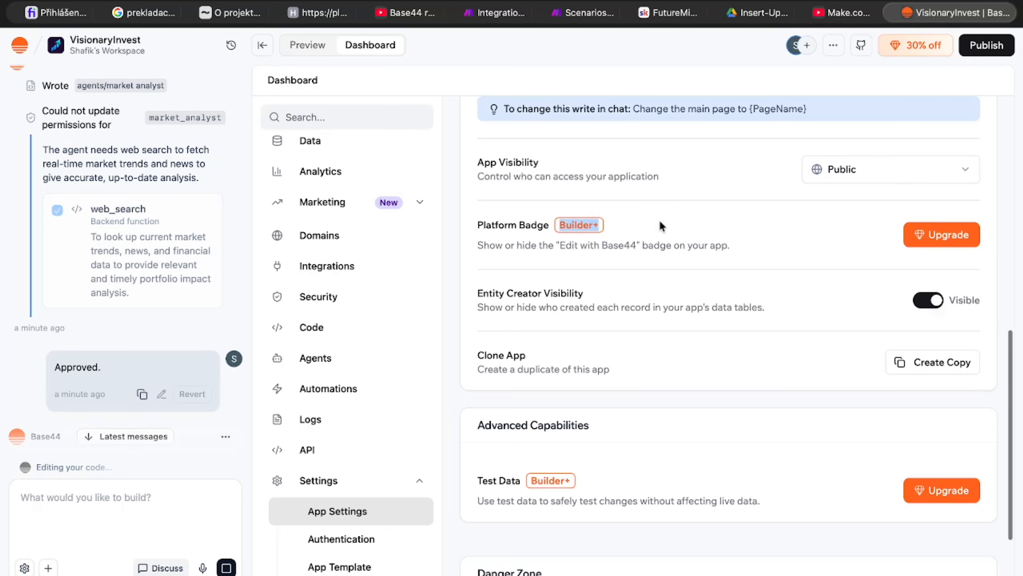
Step: Review the Platform Badge, Entity Creator Visibility, Clone App and Advanced Capabilities options in App Settings
{"action": "left_click", "coordinate": [660, 223]}
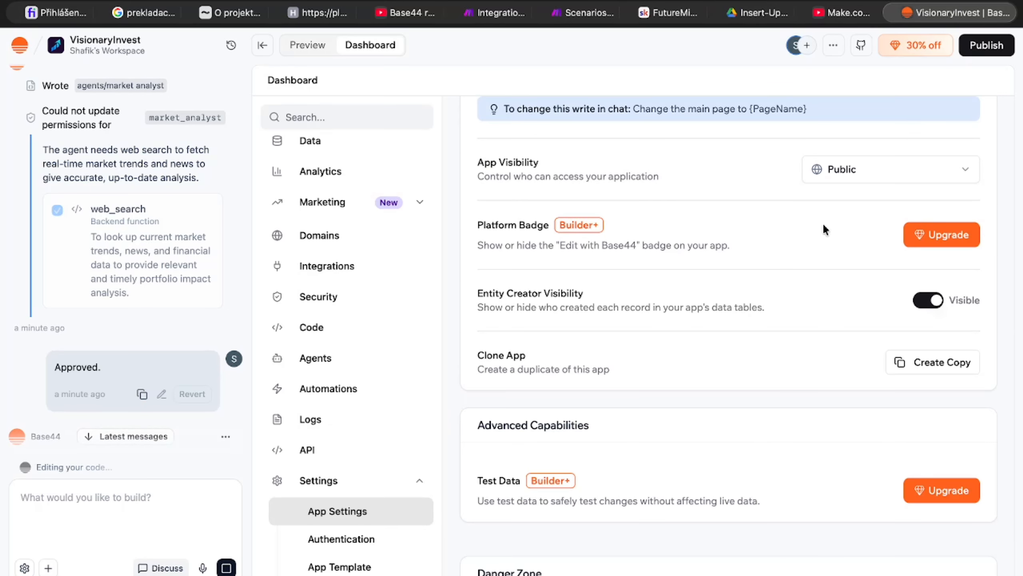
{"action": "scroll", "coordinate": [649, 327], "scroll_direction": "down", "scroll_amount": 1}
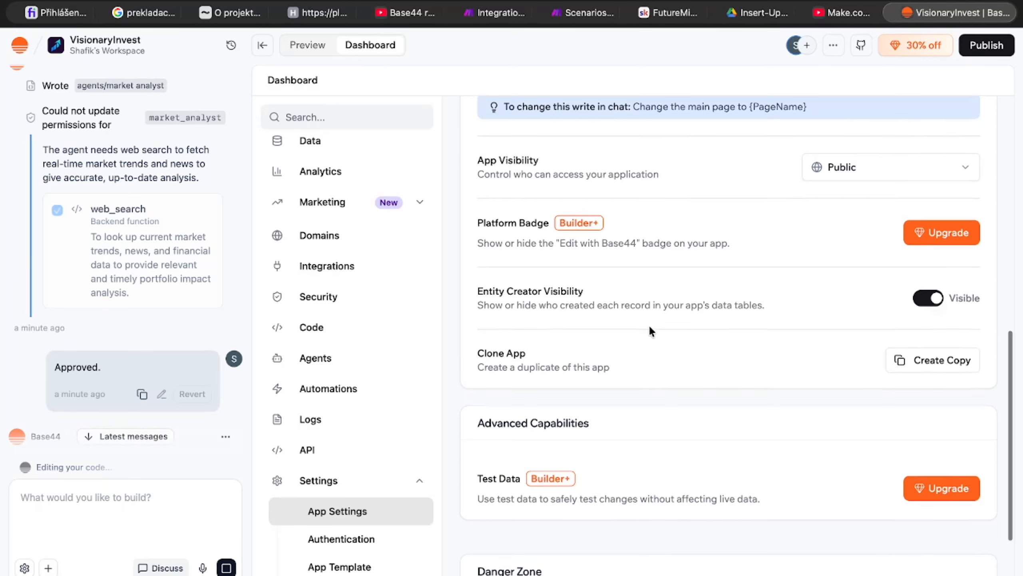
{"action": "scroll", "coordinate": [648, 324], "scroll_direction": "up", "scroll_amount": 10}
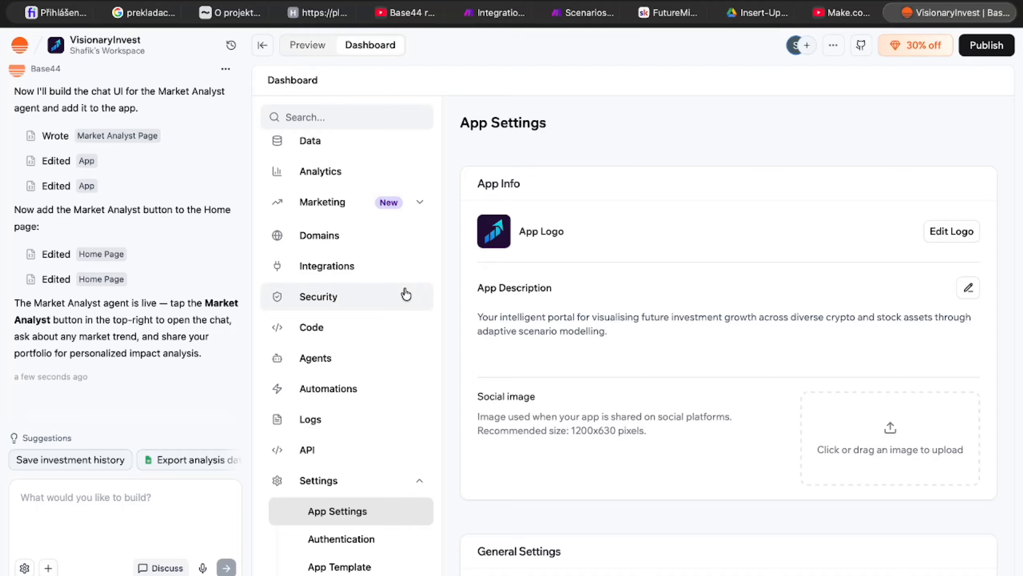
{"action": "scroll", "coordinate": [407, 294], "scroll_direction": "up", "scroll_amount": 3}
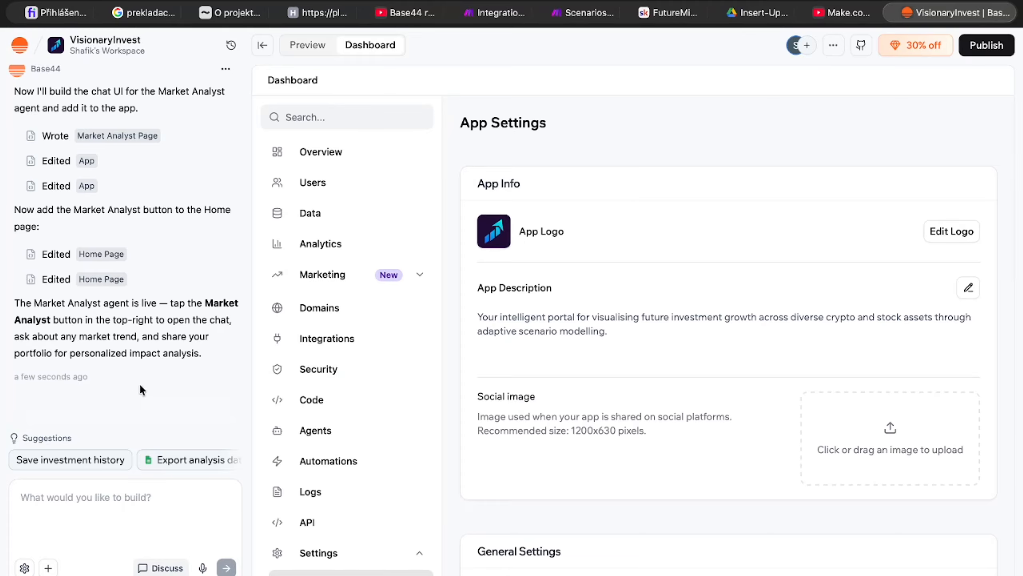
Step: Look through the chat's follow-up suggestions: Save investment history, Export analysis data and Add watchlist view
{"action": "left_click", "coordinate": [159, 460]}
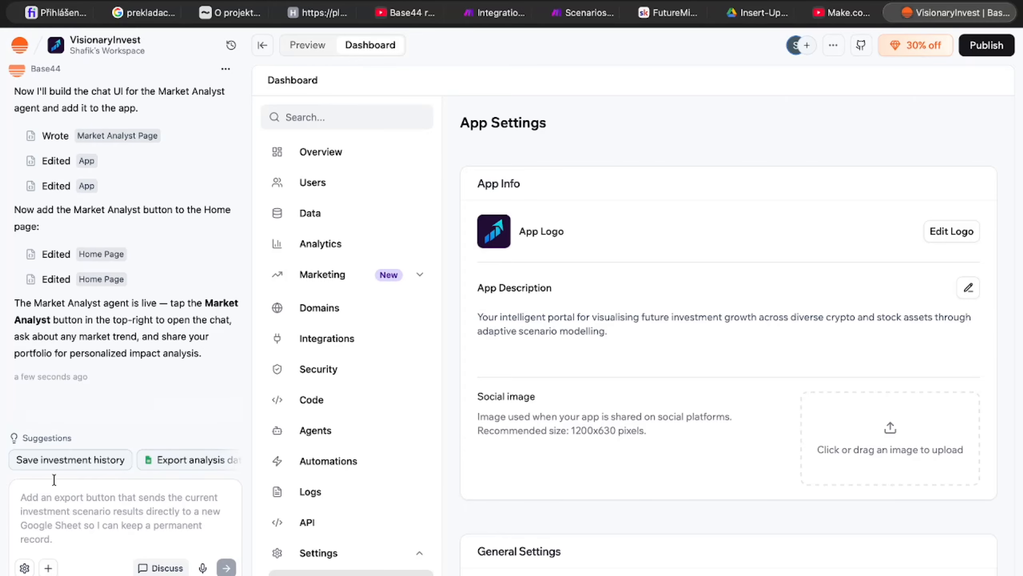
{"action": "left_click", "coordinate": [41, 464]}
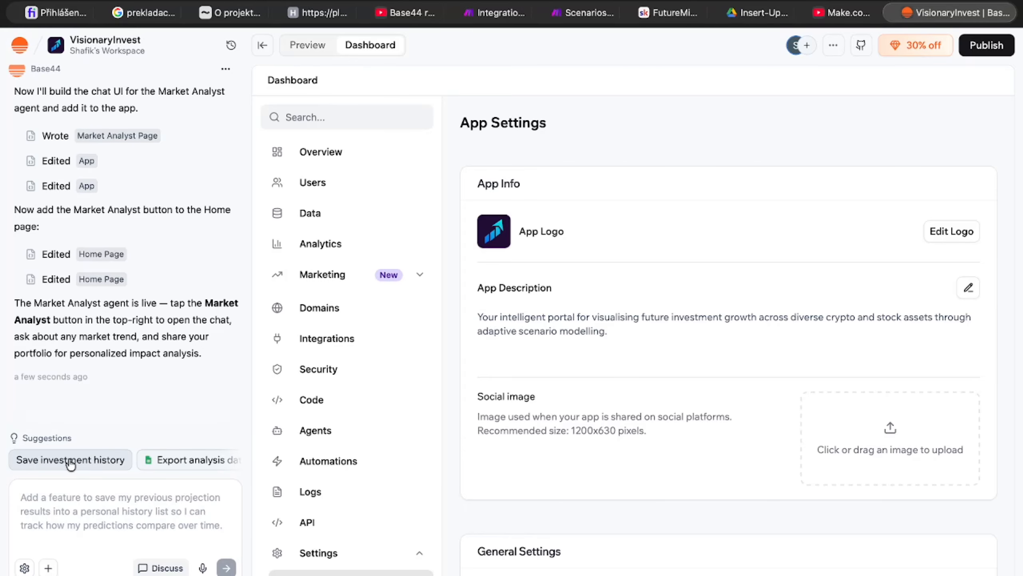
{"action": "scroll", "coordinate": [186, 463], "scroll_direction": "right", "scroll_amount": 4}
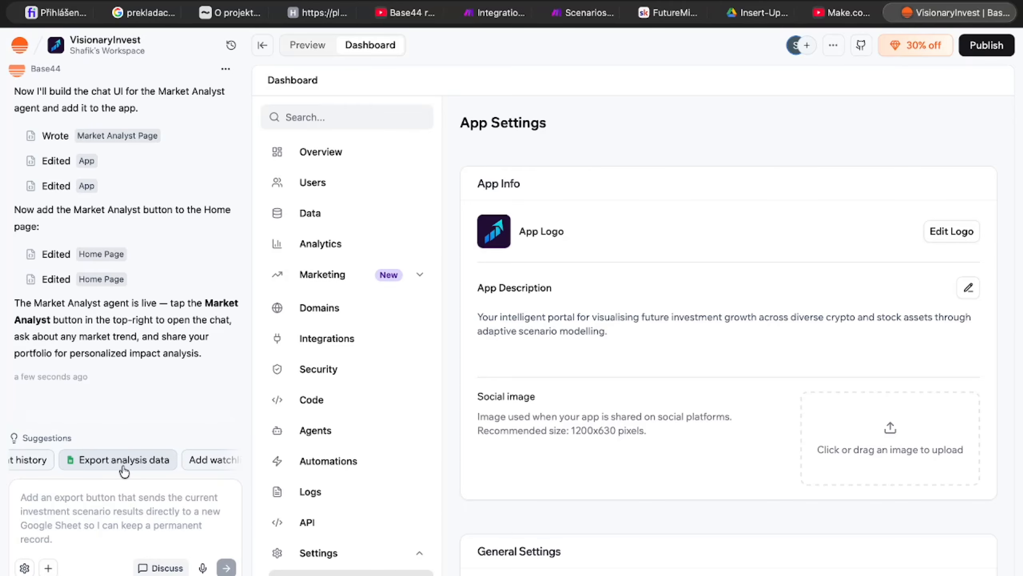
{"action": "scroll", "coordinate": [121, 463], "scroll_direction": "right", "scroll_amount": 3}
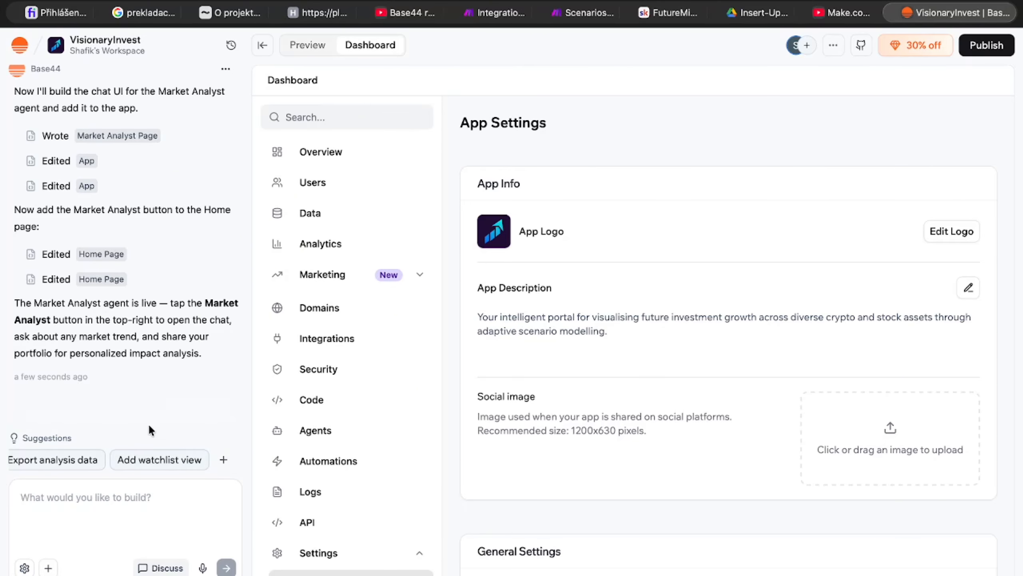
{"action": "scroll", "coordinate": [160, 354], "scroll_direction": "up", "scroll_amount": 10}
Step: Preview the app in the Desktop size and ask its Market Analyst the suggested question "How does rising inflation affect Bitcoin?"
{"action": "left_click", "coordinate": [319, 46]}
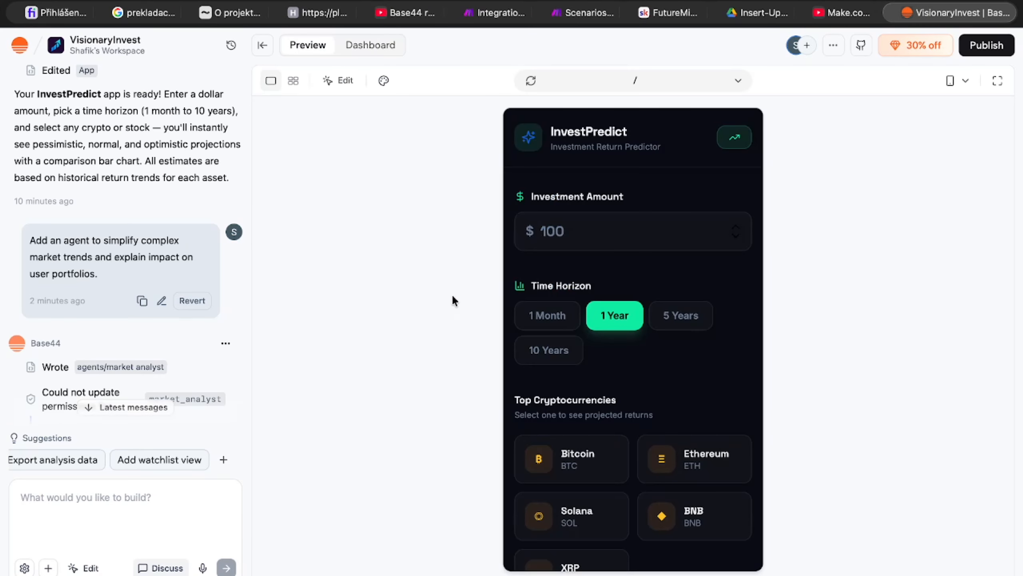
{"action": "left_click", "coordinate": [958, 81]}
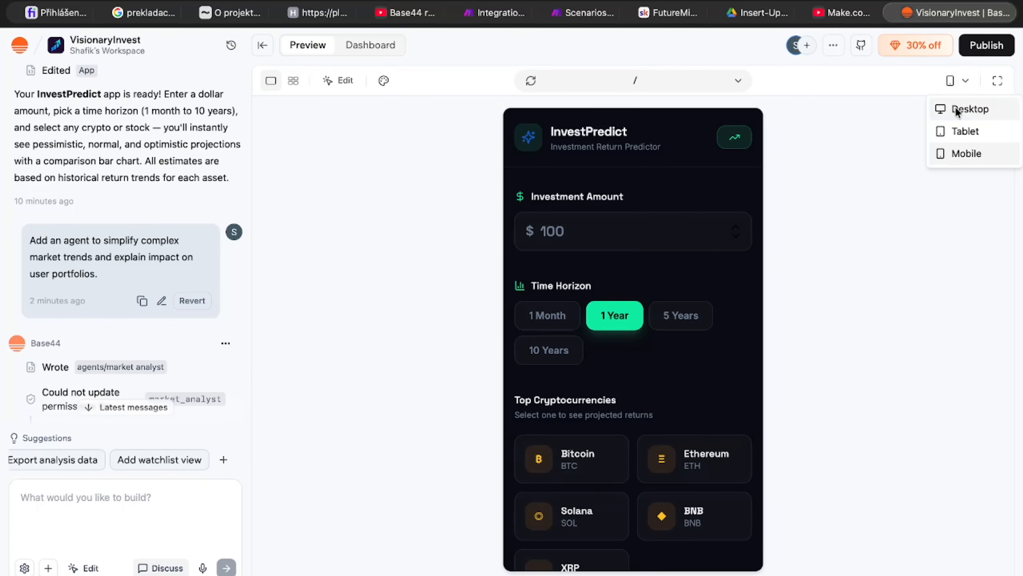
{"action": "left_click", "coordinate": [955, 107]}
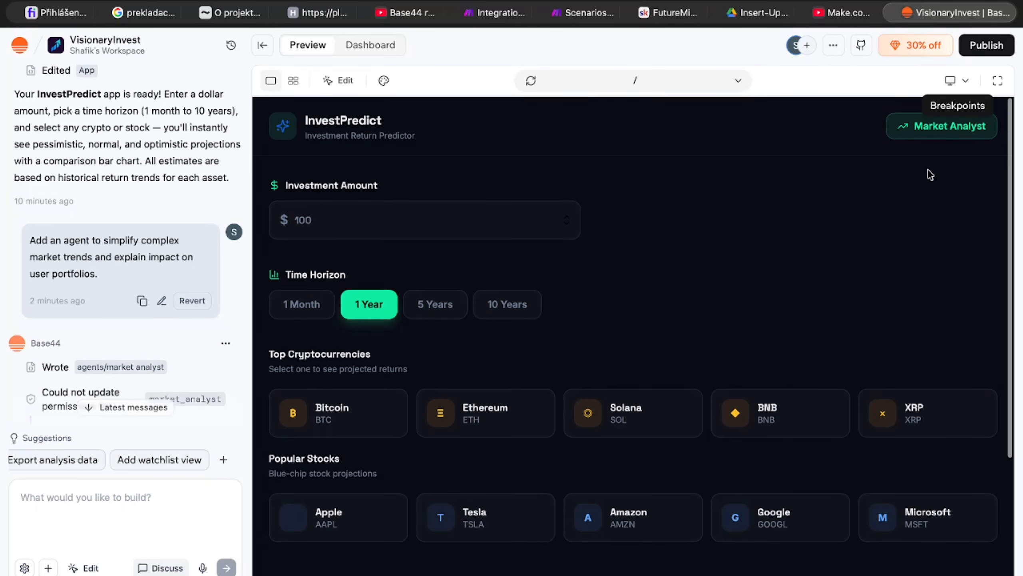
{"action": "left_click", "coordinate": [919, 136]}
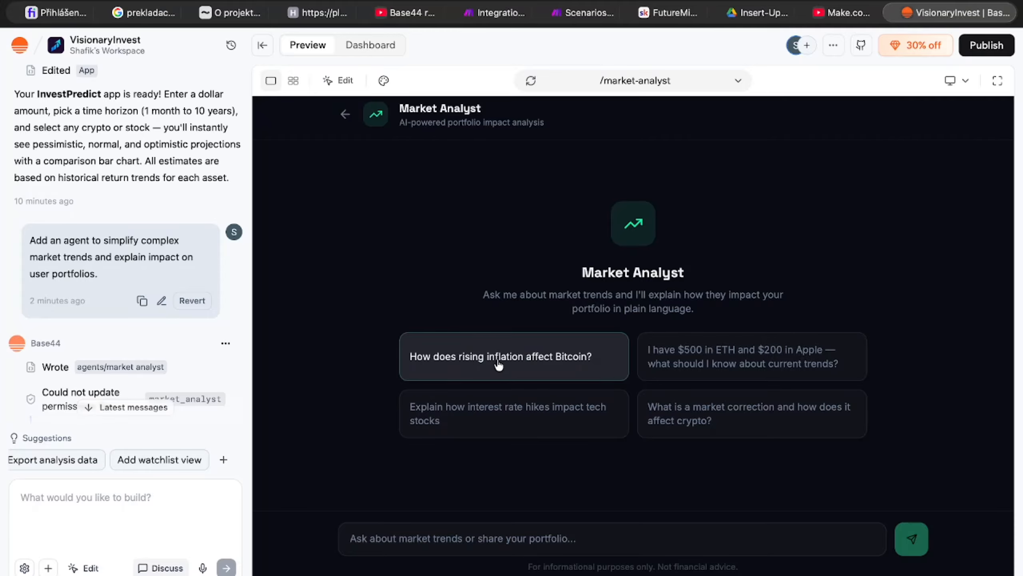
{"action": "left_click", "coordinate": [539, 362]}
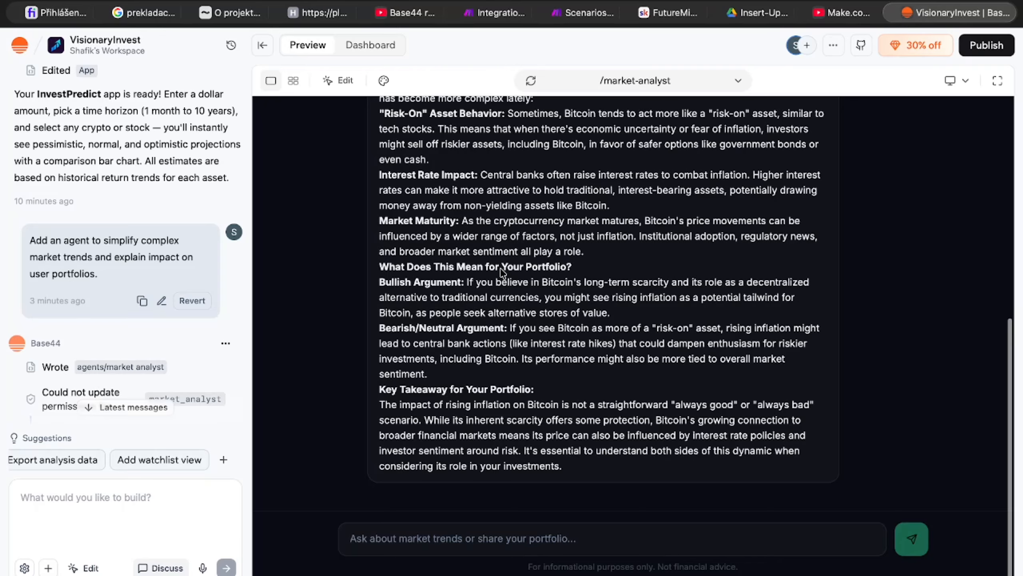
Step: Read through the Market Analyst's answer on inflation and Bitcoin, and check the latest messages in the builder chat
{"action": "scroll", "coordinate": [520, 423], "scroll_direction": "up", "scroll_amount": 10}
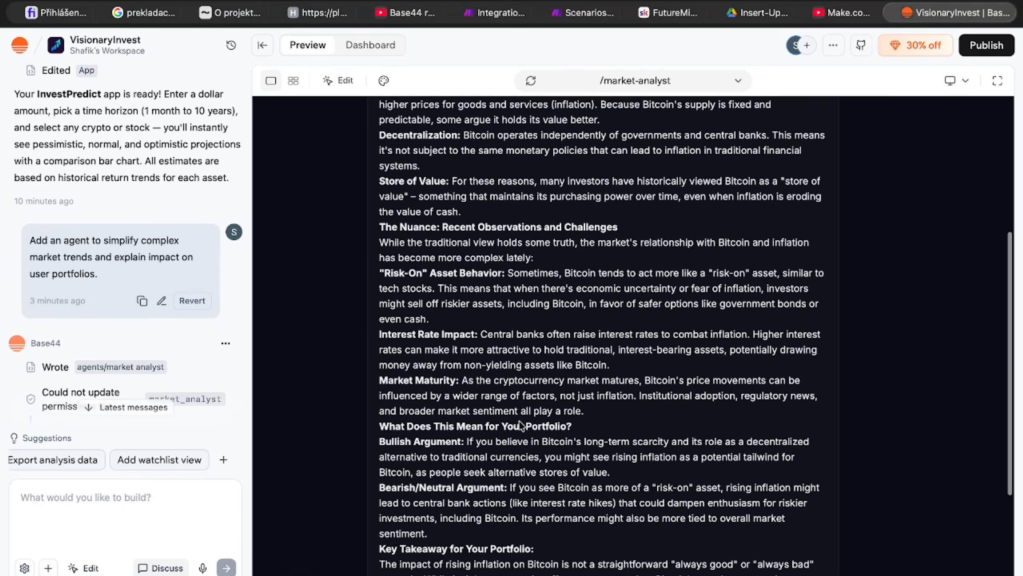
{"action": "scroll", "coordinate": [520, 424], "scroll_direction": "down", "scroll_amount": 6}
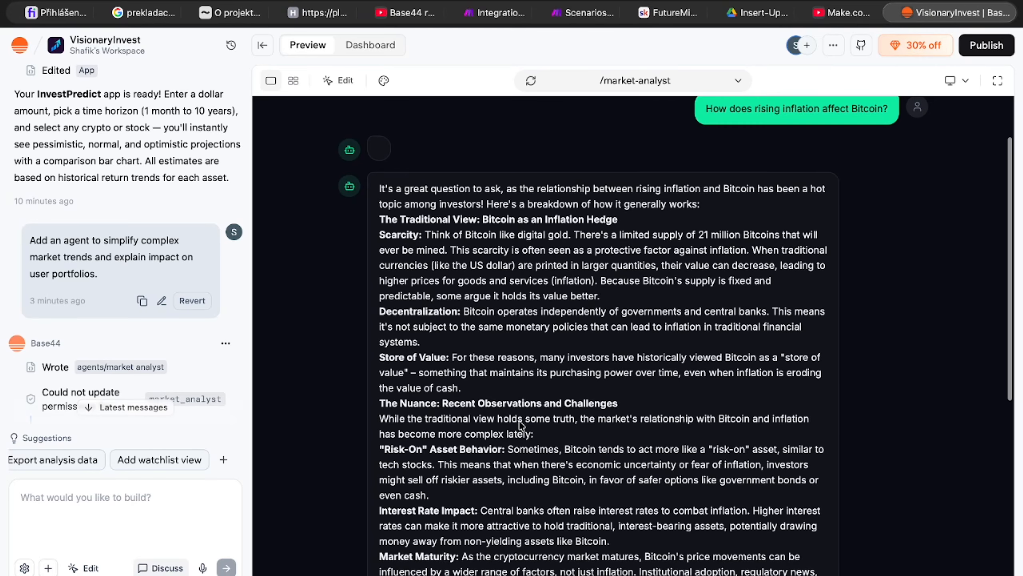
{"action": "scroll", "coordinate": [521, 425], "scroll_direction": "down", "scroll_amount": 5}
{"action": "left_click", "coordinate": [121, 408]}
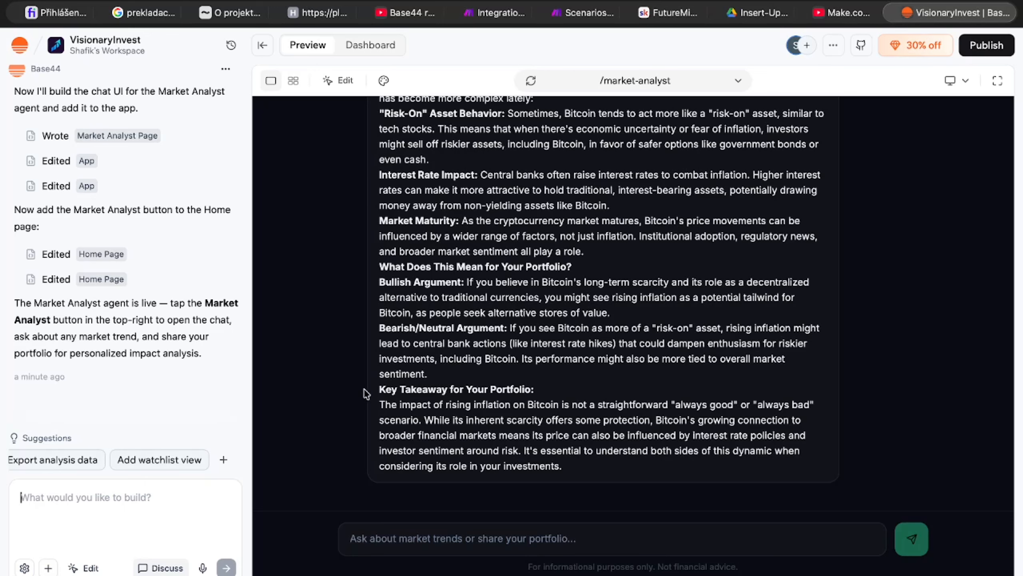
{"action": "scroll", "coordinate": [504, 297], "scroll_direction": "up", "scroll_amount": 8}
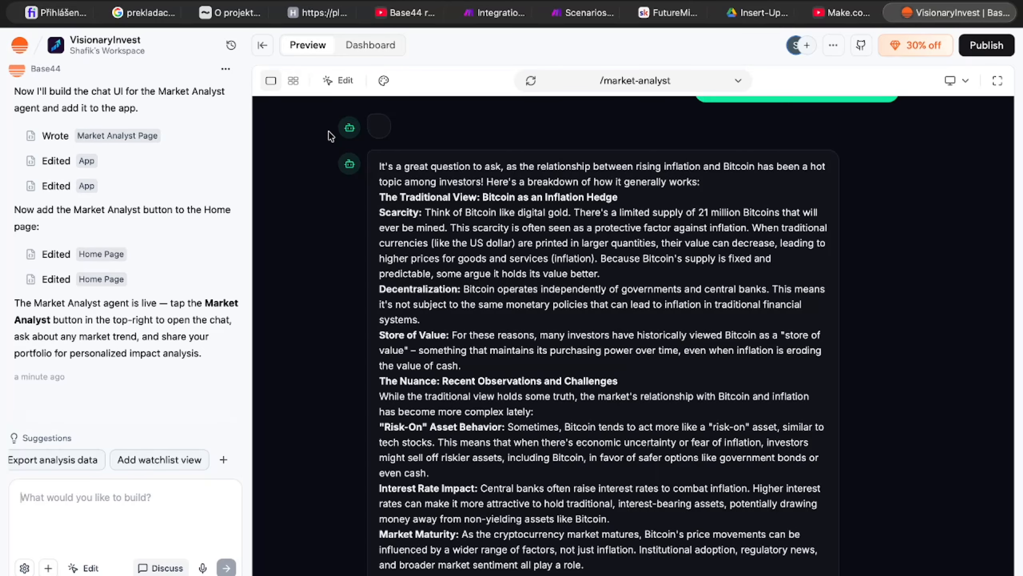
{"action": "scroll", "coordinate": [423, 250], "scroll_direction": "up", "scroll_amount": 1}
{"action": "scroll", "coordinate": [515, 393], "scroll_direction": "down", "scroll_amount": 2}
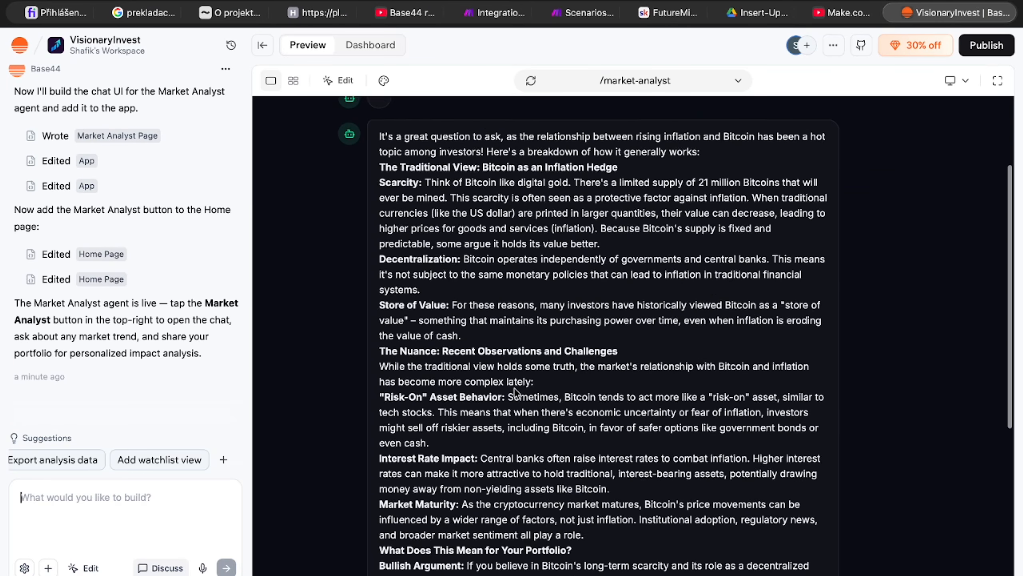
{"action": "scroll", "coordinate": [543, 397], "scroll_direction": "down", "scroll_amount": 5}
{"action": "scroll", "coordinate": [542, 397], "scroll_direction": "down", "scroll_amount": 1}
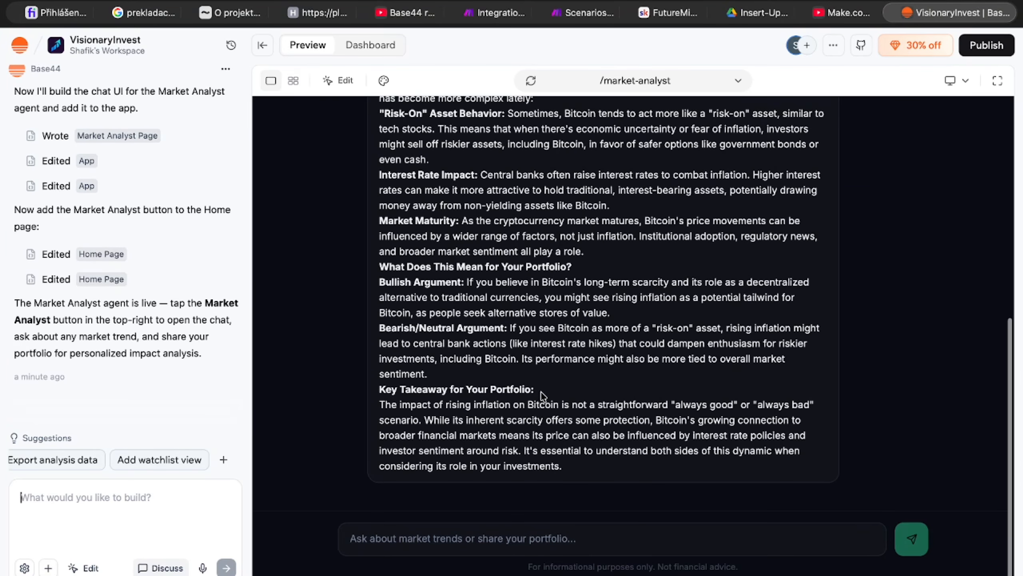
{"action": "scroll", "coordinate": [505, 366], "scroll_direction": "up", "scroll_amount": 10}
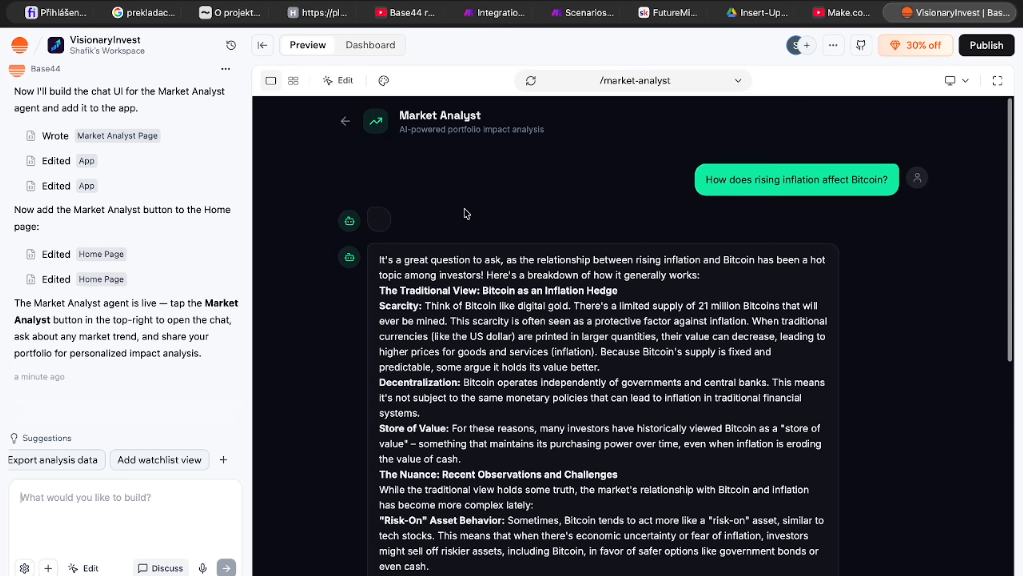
Step: Return to the app's home page and send the Add watchlist view suggestion, requesting a dedicated page for pinning favorite assets
{"action": "left_click", "coordinate": [344, 122]}
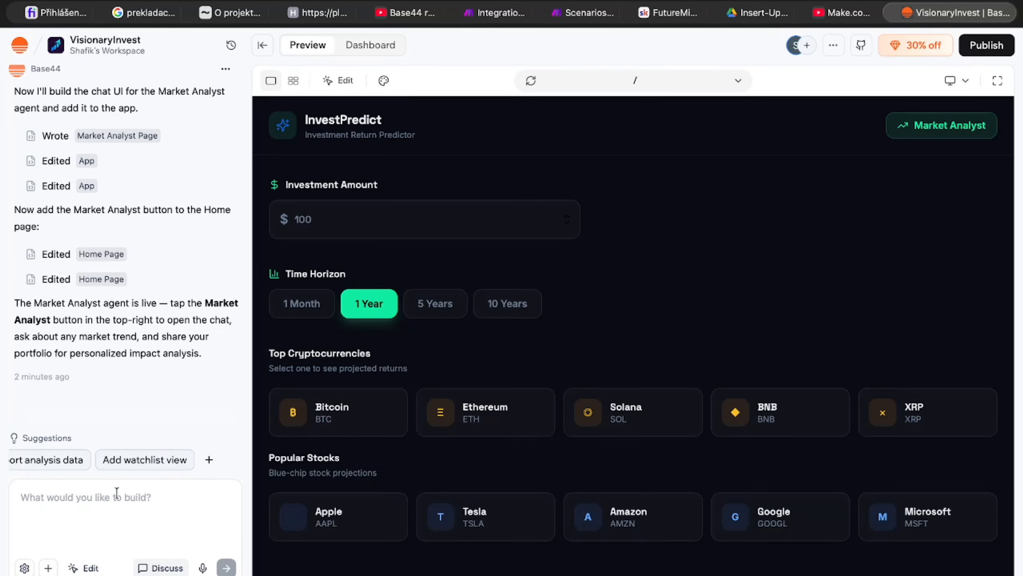
{"action": "left_click", "coordinate": [111, 460]}
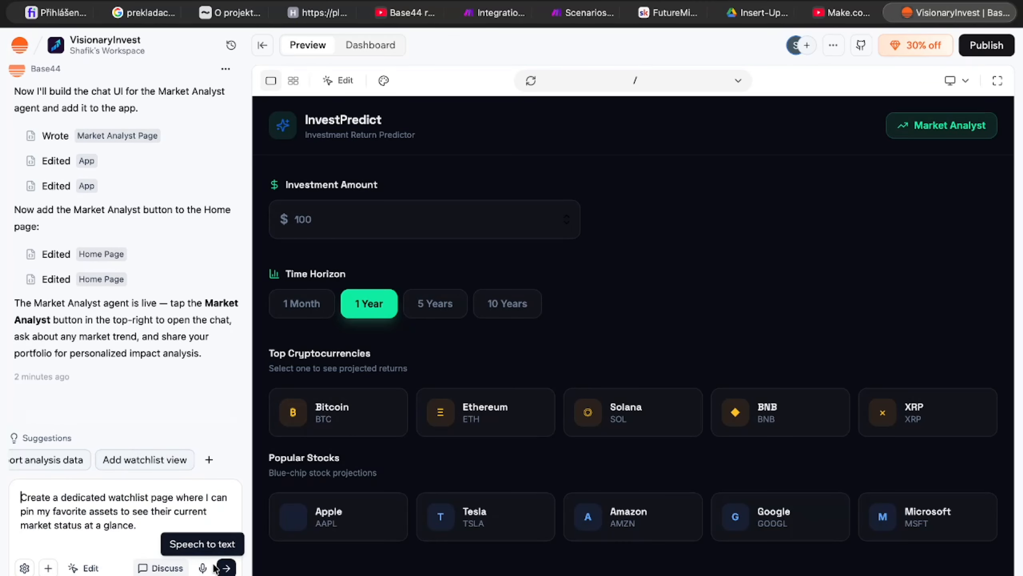
{"action": "left_click", "coordinate": [226, 568]}
Step: Mark up the Home page in the canvas view with freehand orange loops near the XRP card and an arrow pointing at them
{"action": "left_click", "coordinate": [293, 80]}
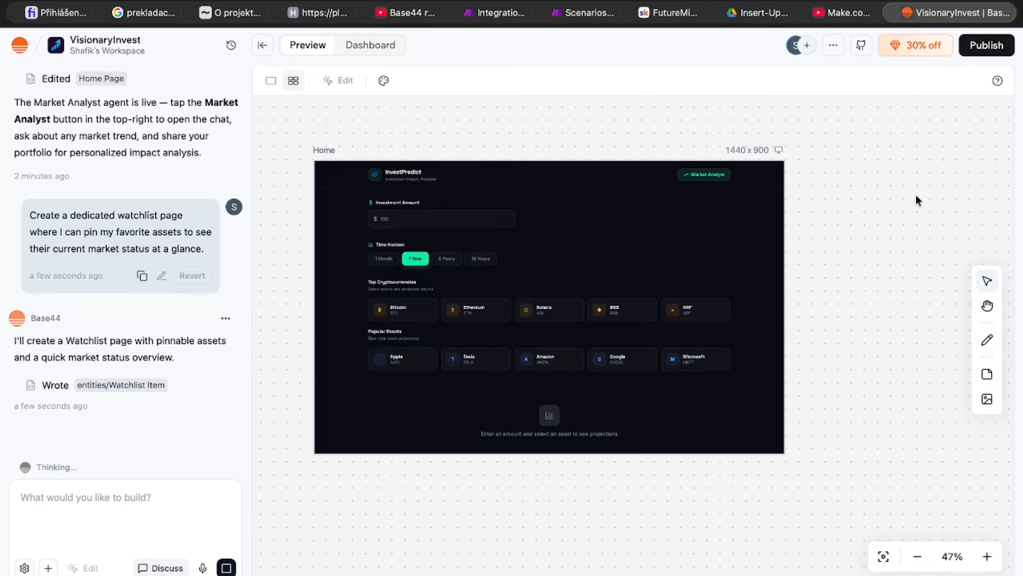
{"action": "mouse_move", "coordinate": [916, 196]}
{"action": "left_mouse_down"}
{"action": "mouse_move", "coordinate": [815, 317]}
{"action": "mouse_move", "coordinate": [815, 347]}
{"action": "left_mouse_up"}
{"action": "left_click", "coordinate": [987, 339]}
{"action": "mouse_move", "coordinate": [718, 245]}
{"action": "left_mouse_down"}
{"action": "mouse_move", "coordinate": [729, 289]}
{"action": "mouse_move", "coordinate": [700, 257]}
{"action": "mouse_move", "coordinate": [681, 278]}
{"action": "mouse_move", "coordinate": [701, 323]}
{"action": "mouse_move", "coordinate": [719, 284]}
{"action": "mouse_move", "coordinate": [664, 284]}
{"action": "left_mouse_up"}
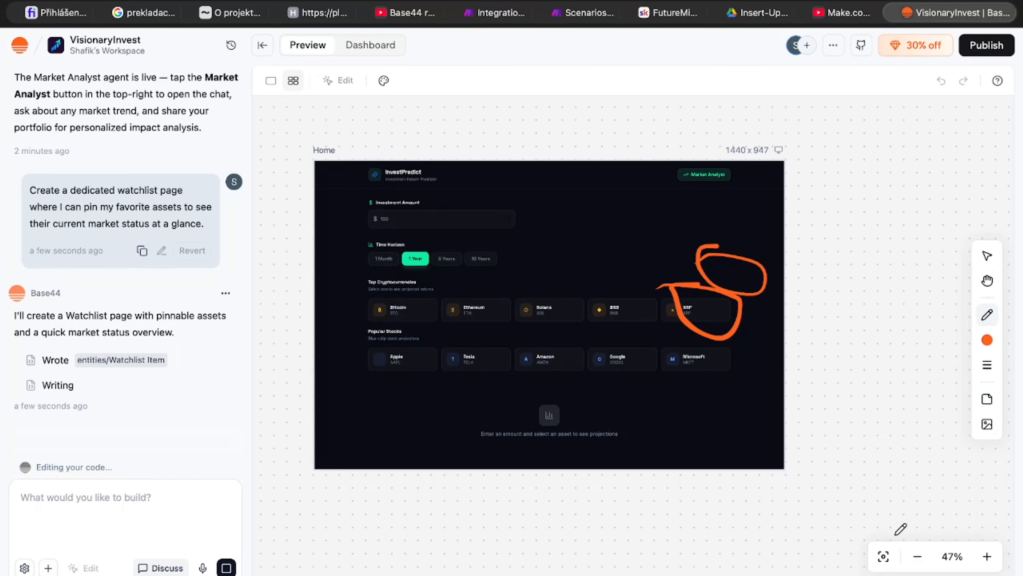
{"action": "scroll", "coordinate": [874, 259], "scroll_direction": "down", "scroll_amount": 5}
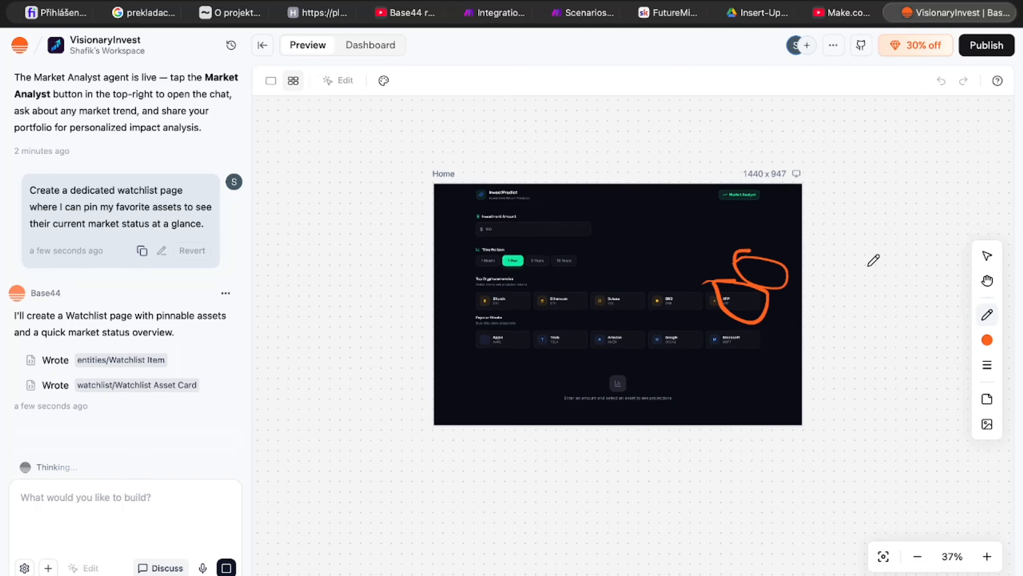
{"action": "mouse_move", "coordinate": [888, 266]}
{"action": "left_mouse_down"}
{"action": "mouse_move", "coordinate": [829, 275]}
{"action": "mouse_move", "coordinate": [835, 259]}
{"action": "left_mouse_up"}
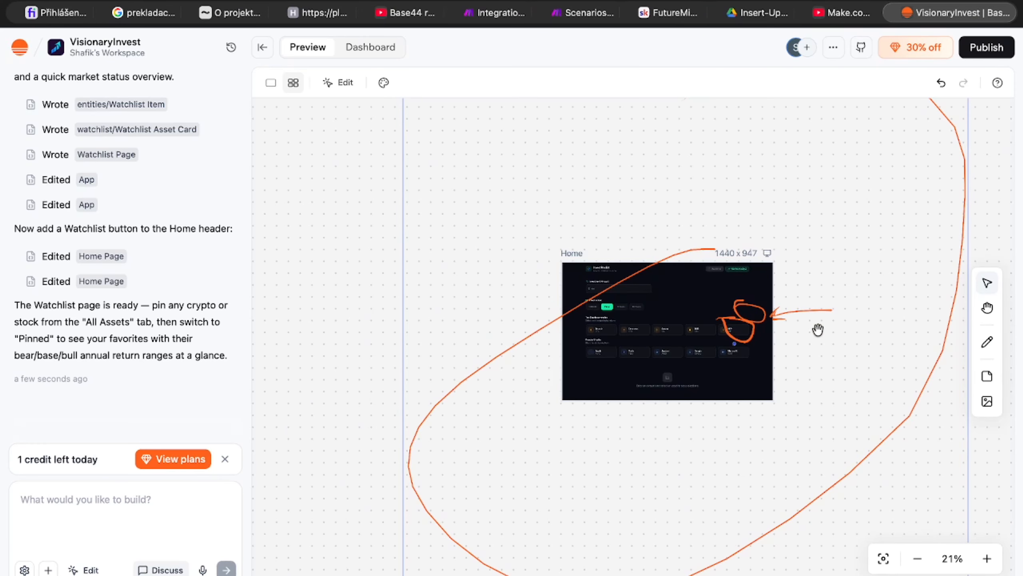
{"action": "left_click", "coordinate": [831, 311]}
Step: Return to the single-page preview and list all assets on the app's new Watchlist page
{"action": "left_click", "coordinate": [271, 83]}
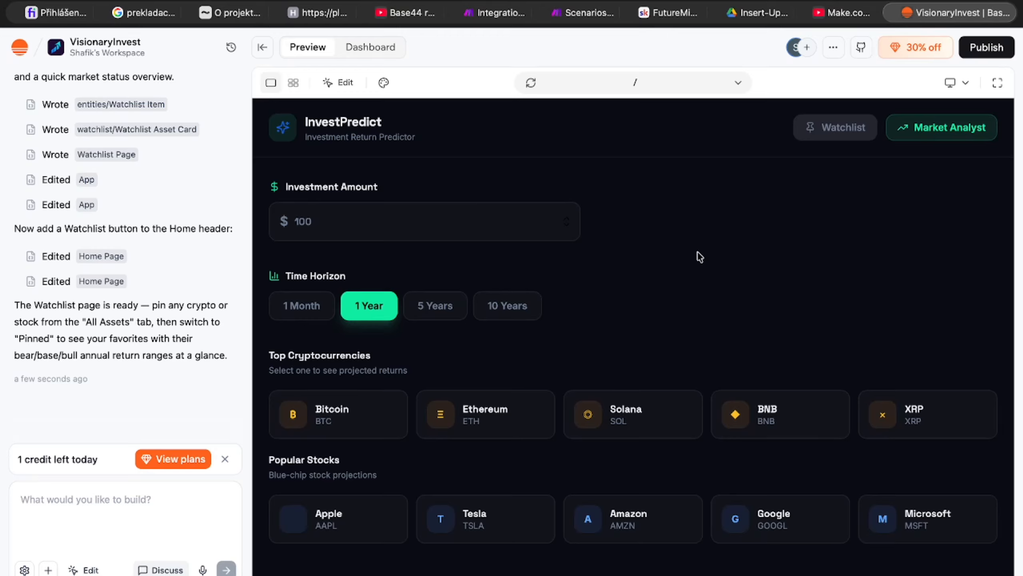
{"action": "left_click", "coordinate": [856, 130]}
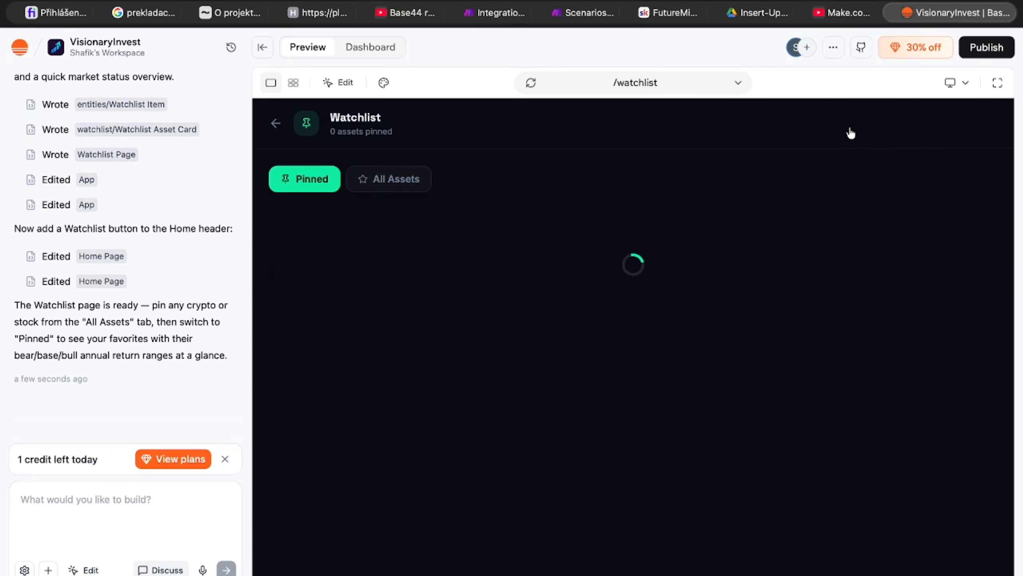
{"action": "left_click", "coordinate": [386, 181]}
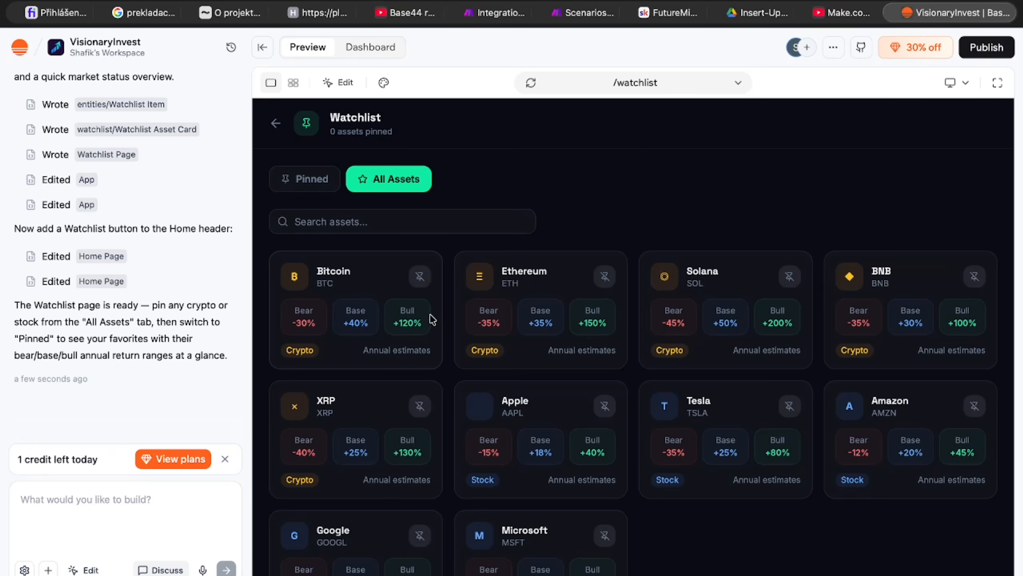
Step: Pin Bitcoin and Apple to the watchlist and view the pinned assets
{"action": "left_click", "coordinate": [420, 277]}
{"action": "scroll", "coordinate": [578, 476], "scroll_direction": "down", "scroll_amount": 1}
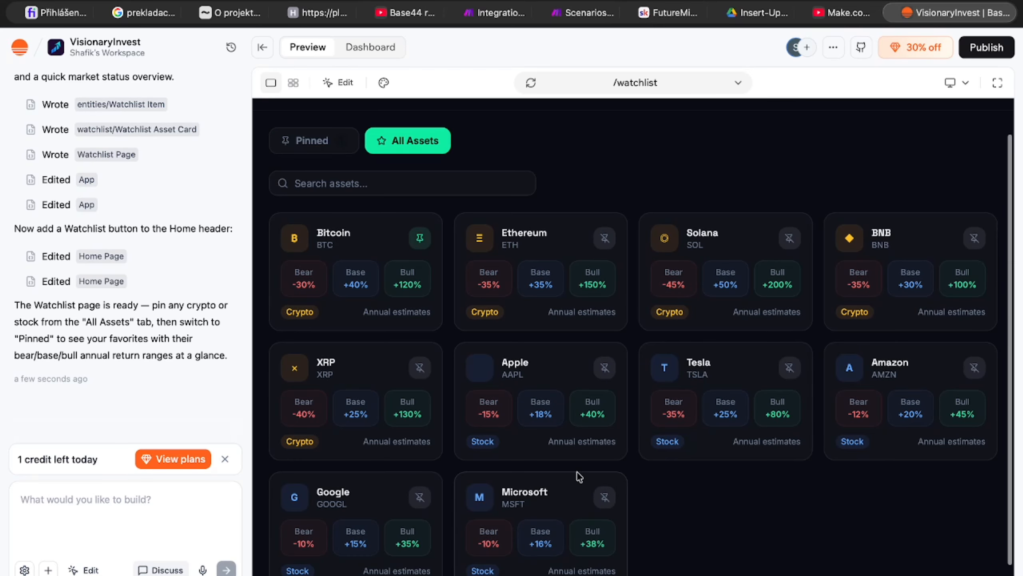
{"action": "left_click", "coordinate": [605, 367]}
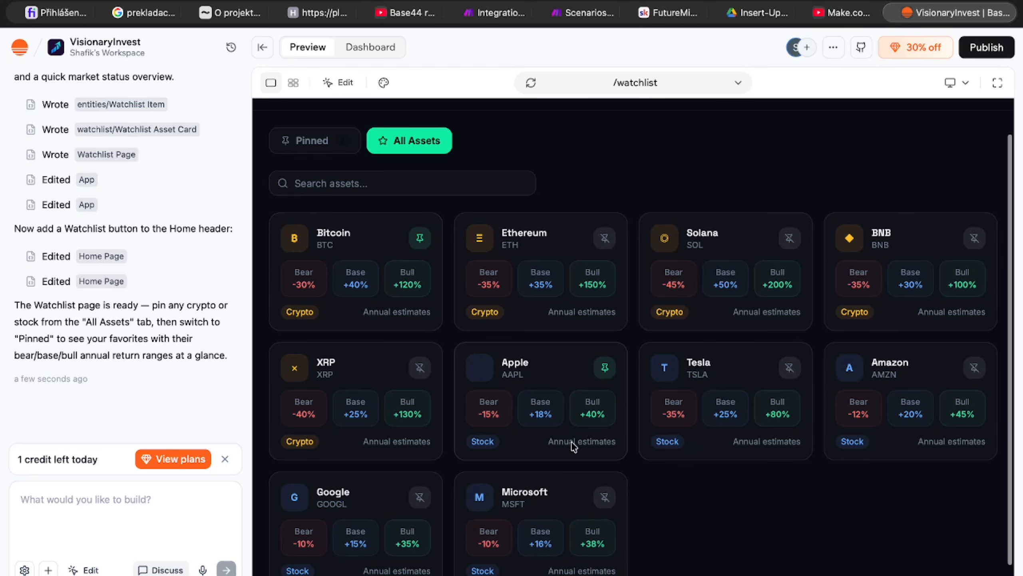
{"action": "left_click", "coordinate": [313, 148]}
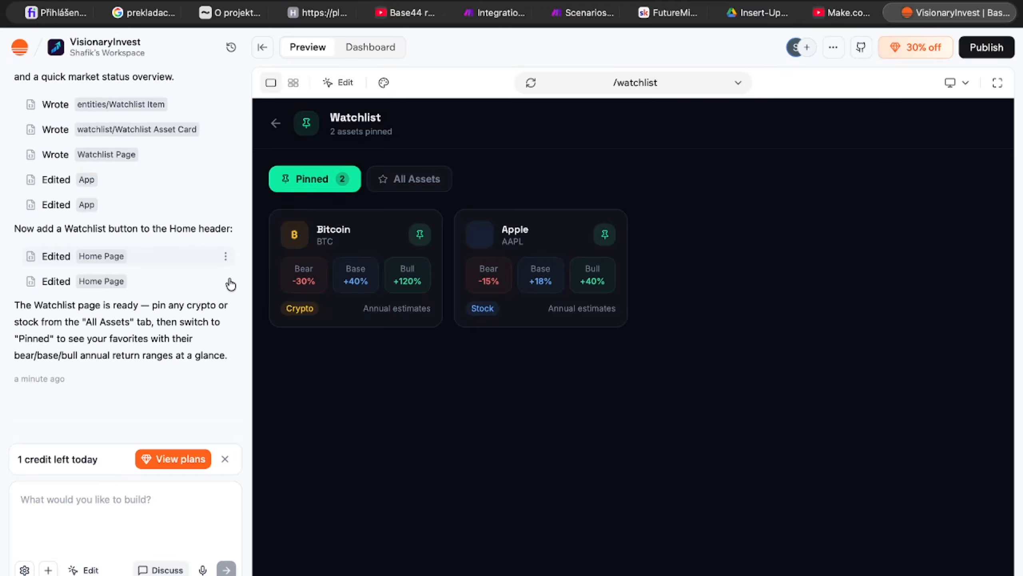
Step: Check the workspace's message and integration credit usage
{"action": "left_click", "coordinate": [16, 43]}
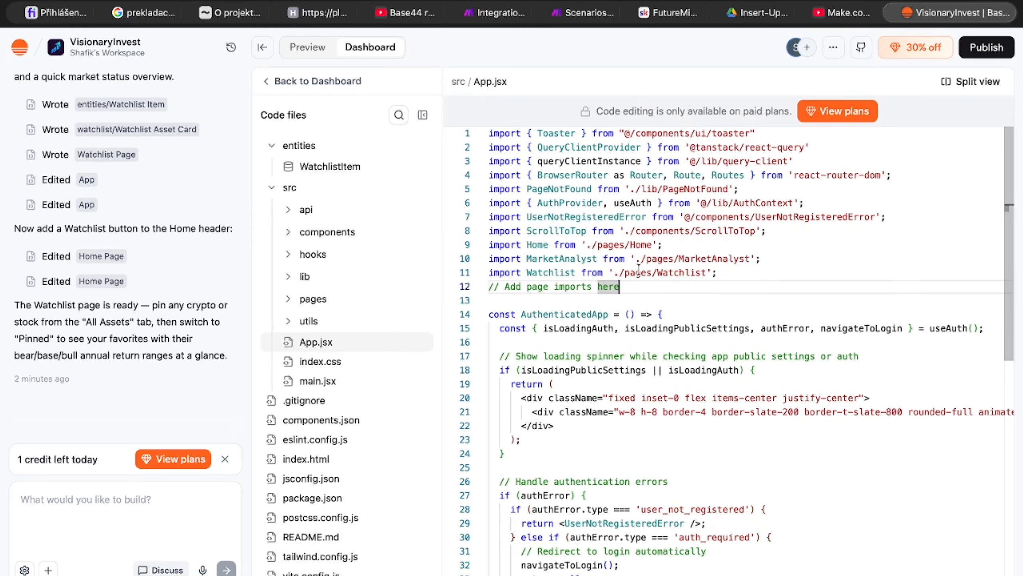
{"action": "scroll", "coordinate": [638, 268], "scroll_direction": "down", "scroll_amount": 5}
{"action": "scroll", "coordinate": [638, 268], "scroll_direction": "up", "scroll_amount": 5}
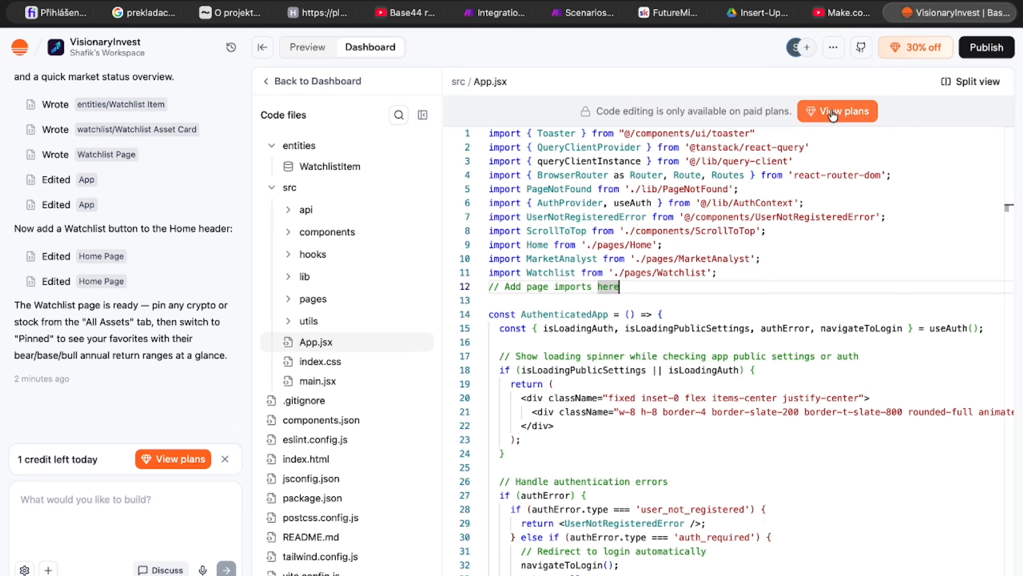
Step: Highlight the code editing availability notice above App.jsx, and return to the app's dashboard overview
{"action": "left_click_drag", "start_coordinate": [595, 107], "coordinate": [807, 108]}
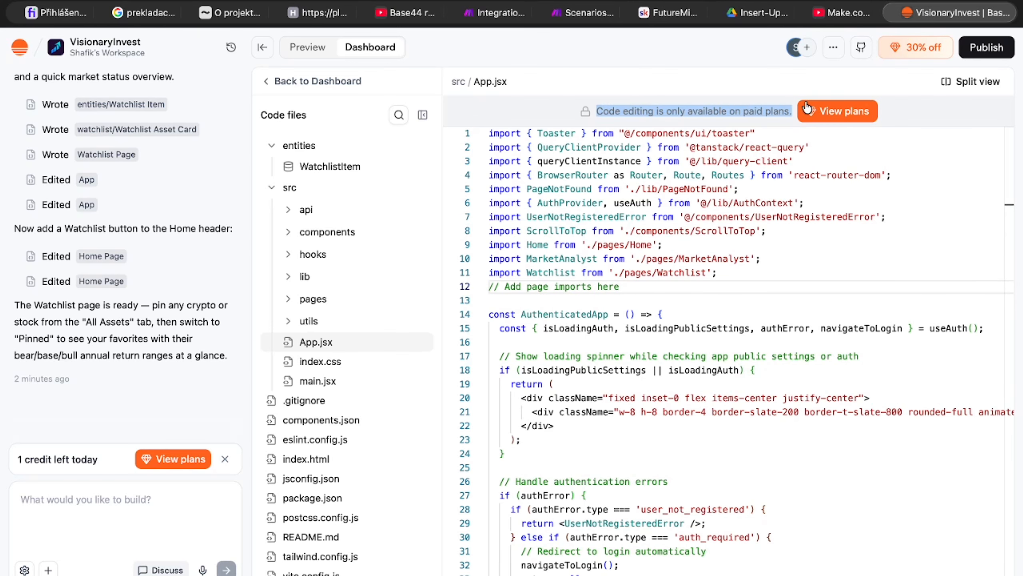
{"action": "left_click", "coordinate": [523, 93]}
{"action": "left_click", "coordinate": [276, 81]}
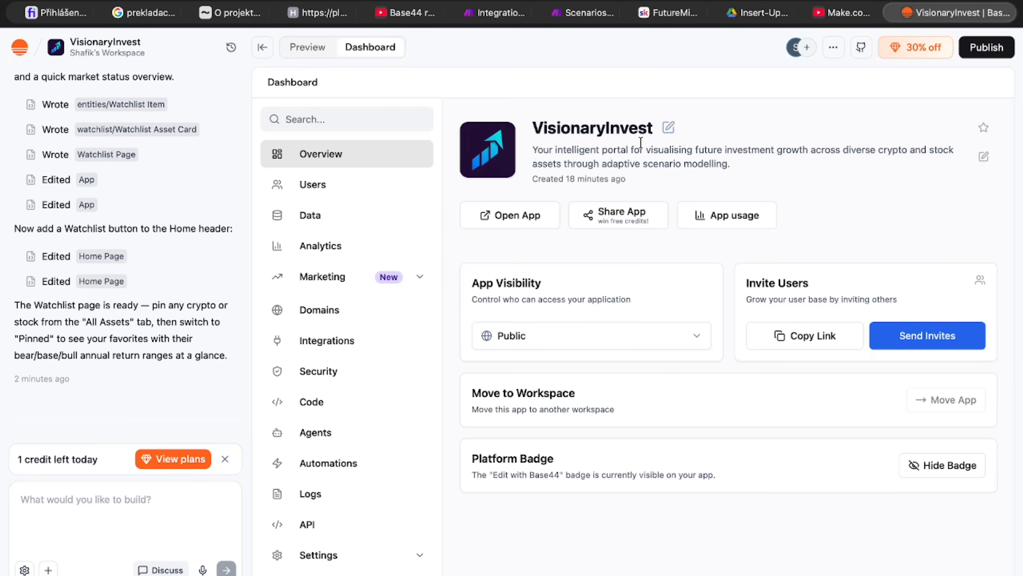
Step: Leave the app for the workspace and open the list of all apps
{"action": "left_click", "coordinate": [20, 48]}
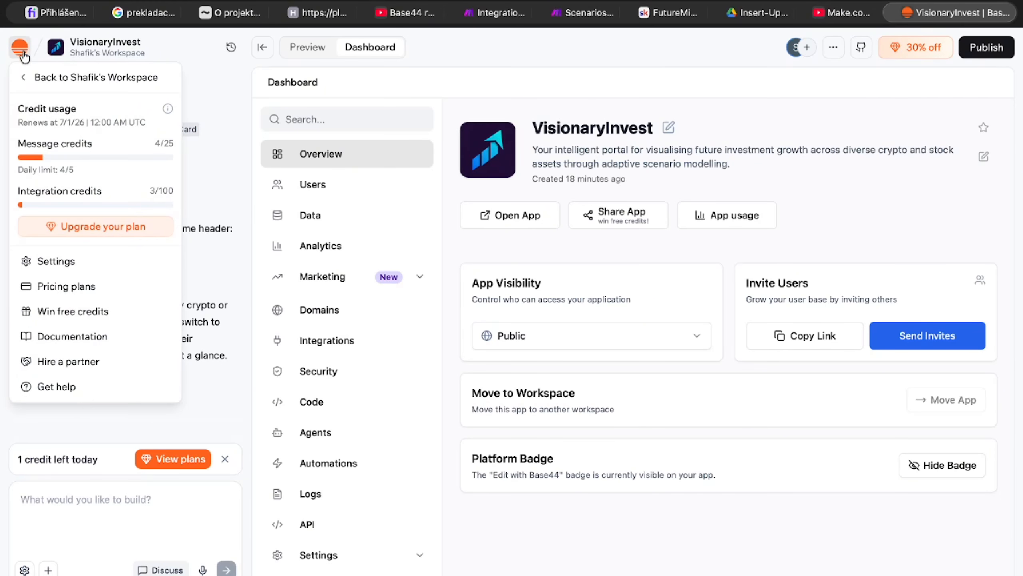
{"action": "left_click", "coordinate": [28, 78]}
{"action": "left_click", "coordinate": [75, 197]}
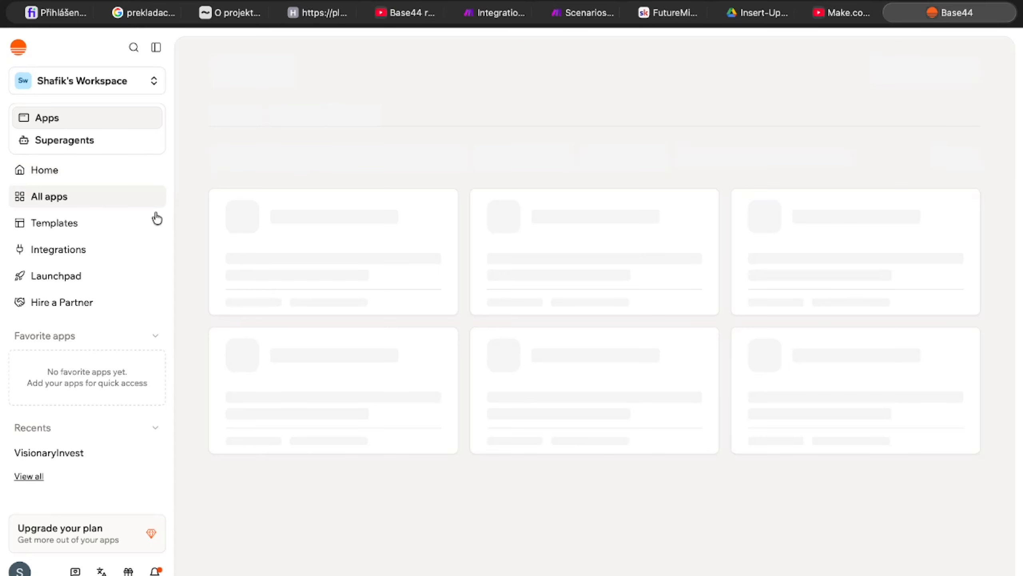